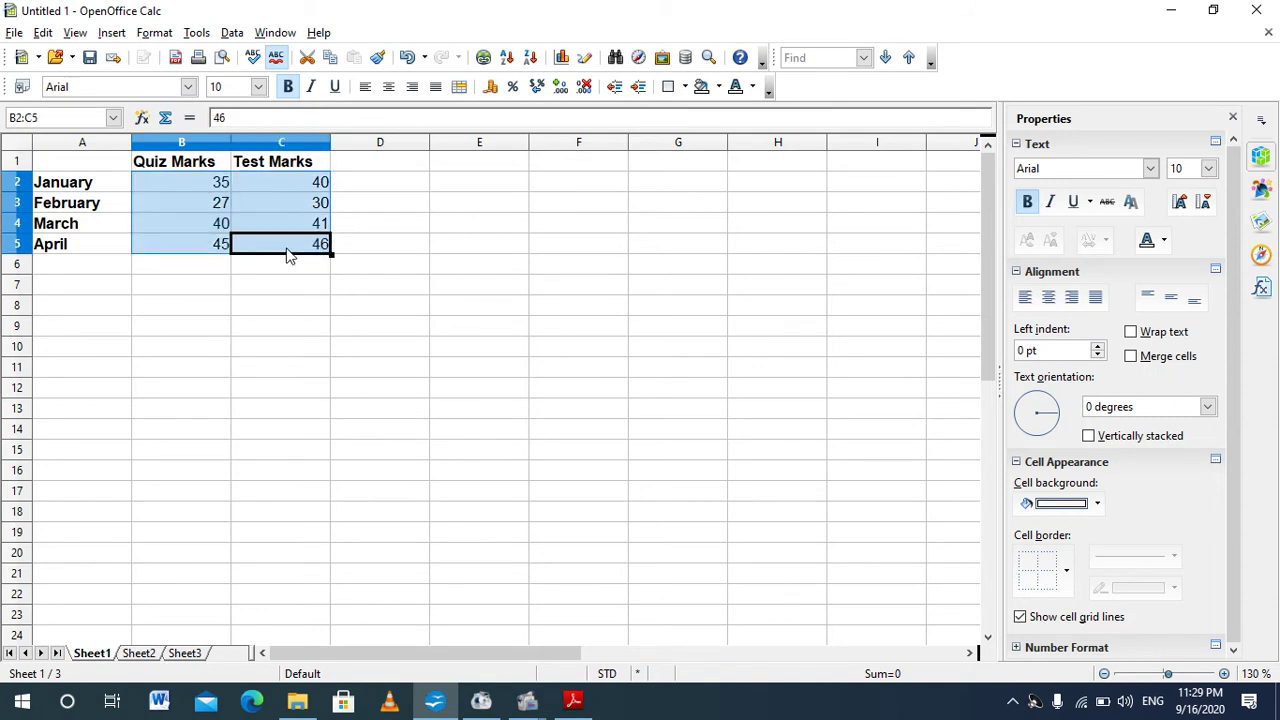
# - Center the quiz and test marks in cells B2:C5 horizontally
pyautogui.click(389, 87)
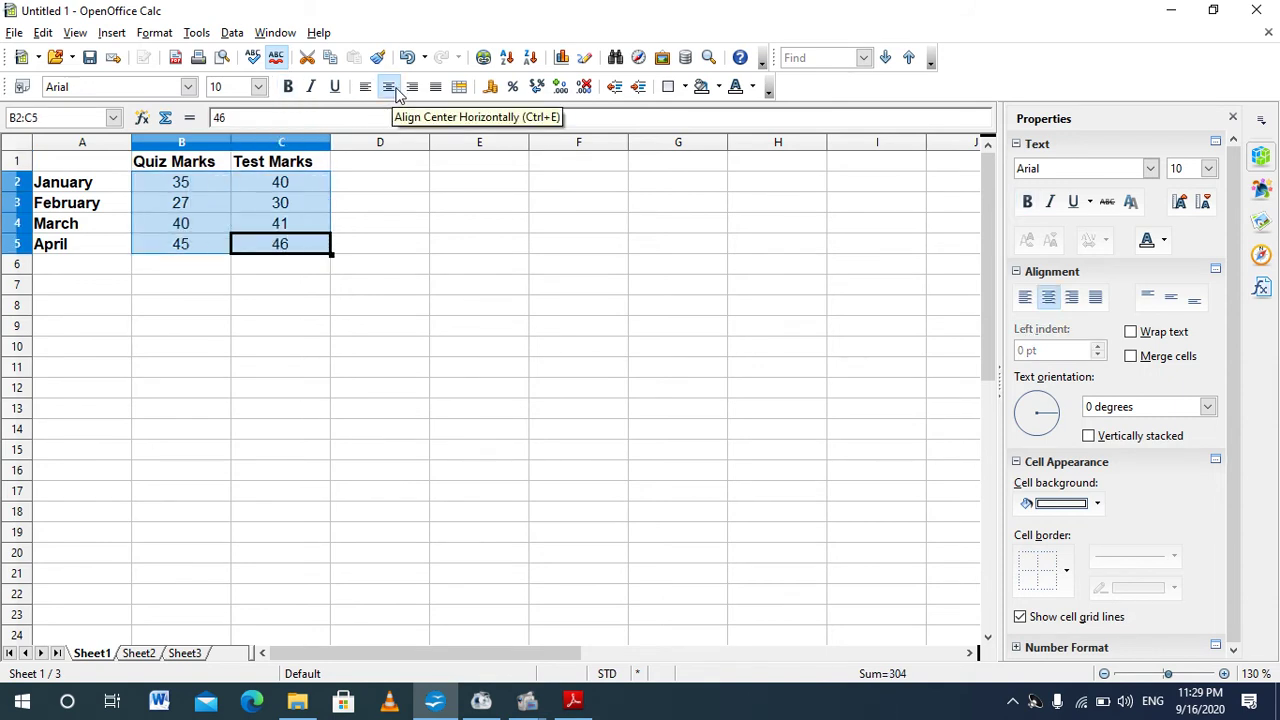
pyautogui.click(366, 226)
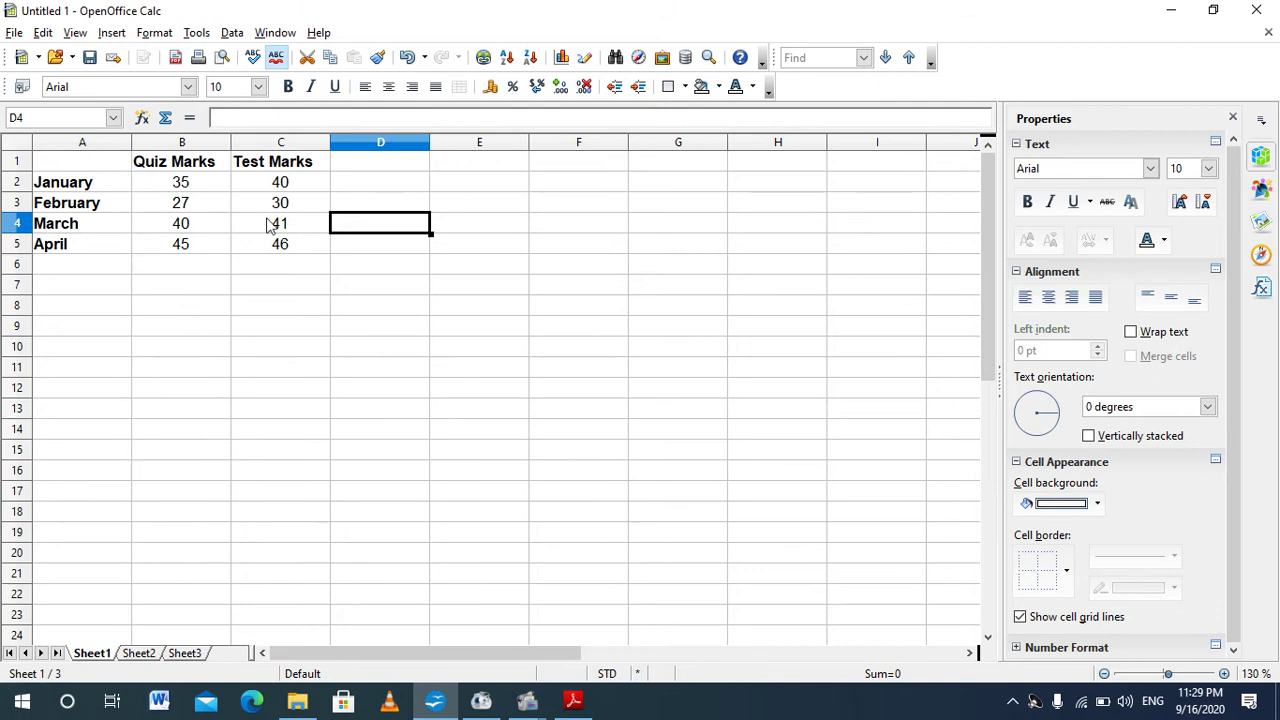
pyautogui.moveTo(108, 166); pyautogui.dragTo(272, 248)
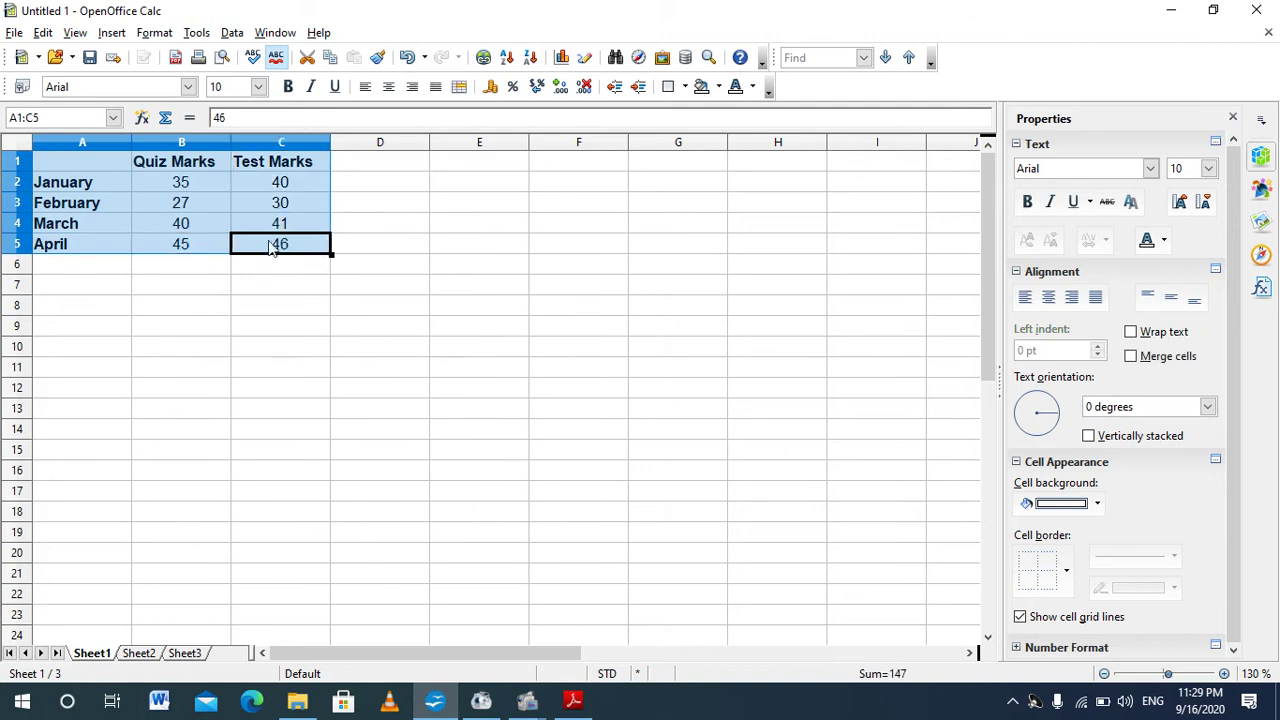
pyautogui.click(225, 303)
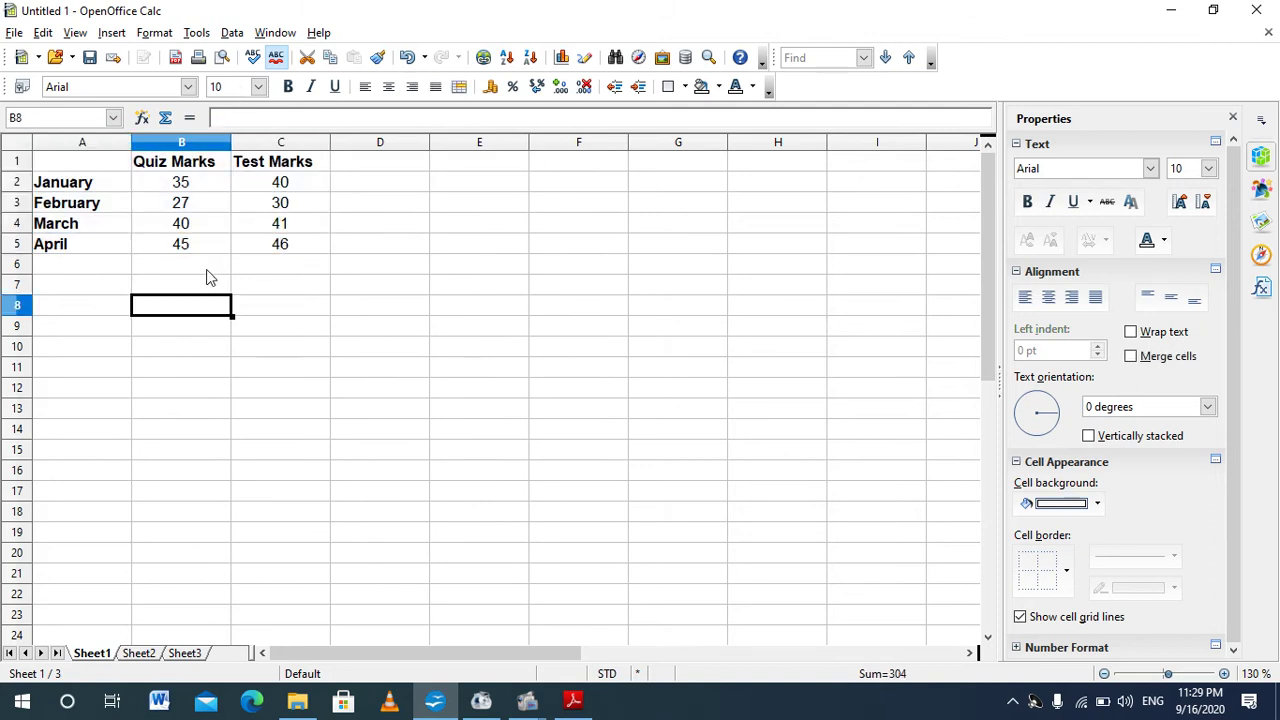
pyautogui.moveTo(110, 168); pyautogui.dragTo(268, 245)
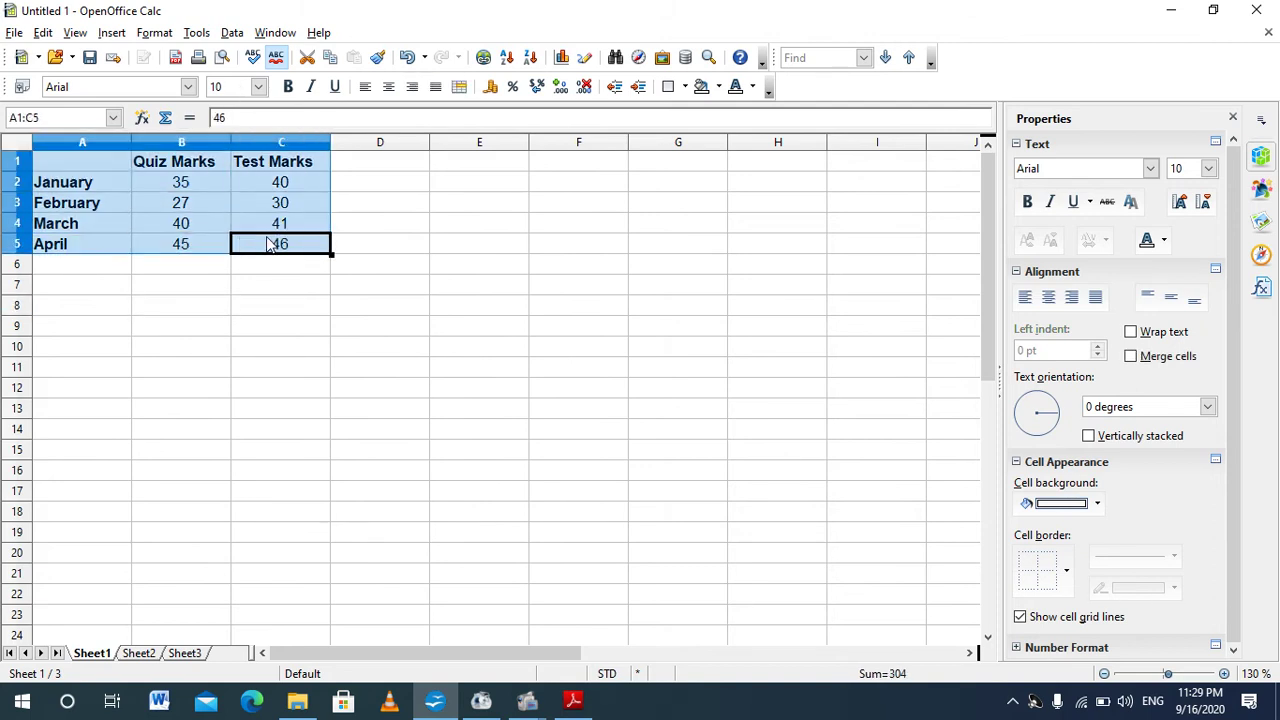
pyautogui.click(112, 33)
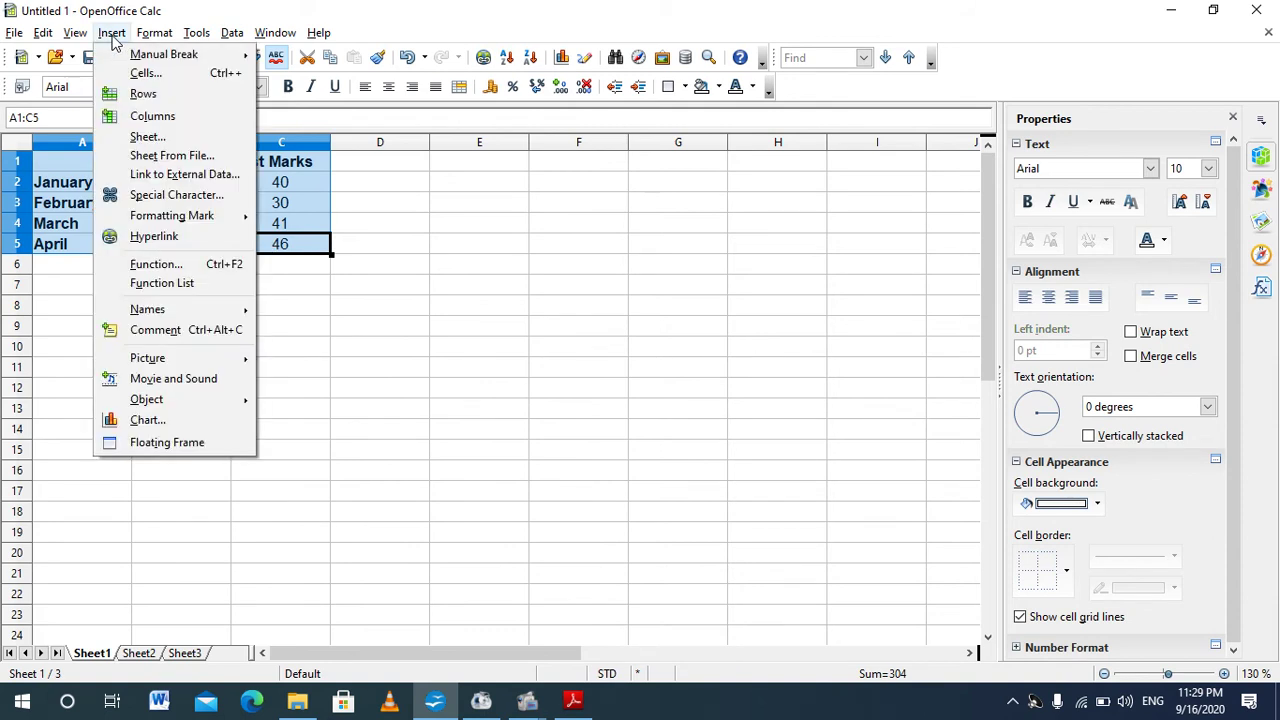
pyautogui.click(400, 212)
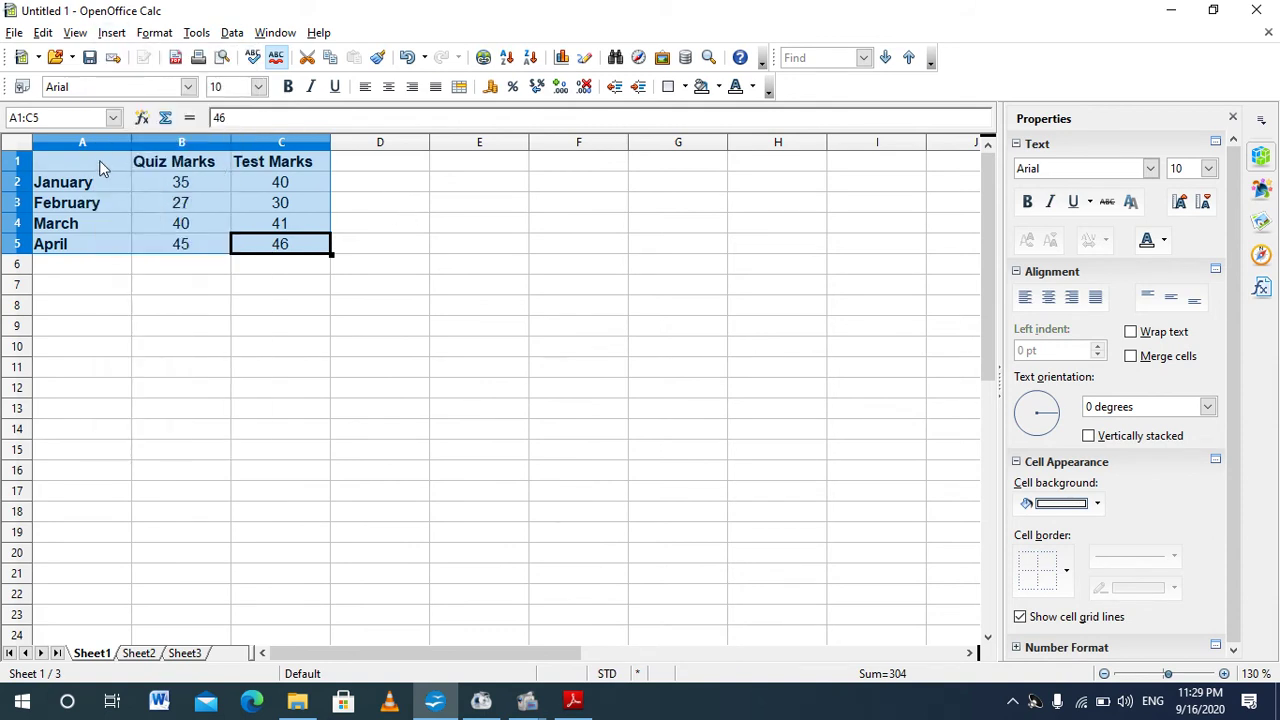
# - Start inserting a chart from the data range A1:C5 and move the Chart Wizard up the screen
pyautogui.moveTo(88, 165); pyautogui.dragTo(284, 250)
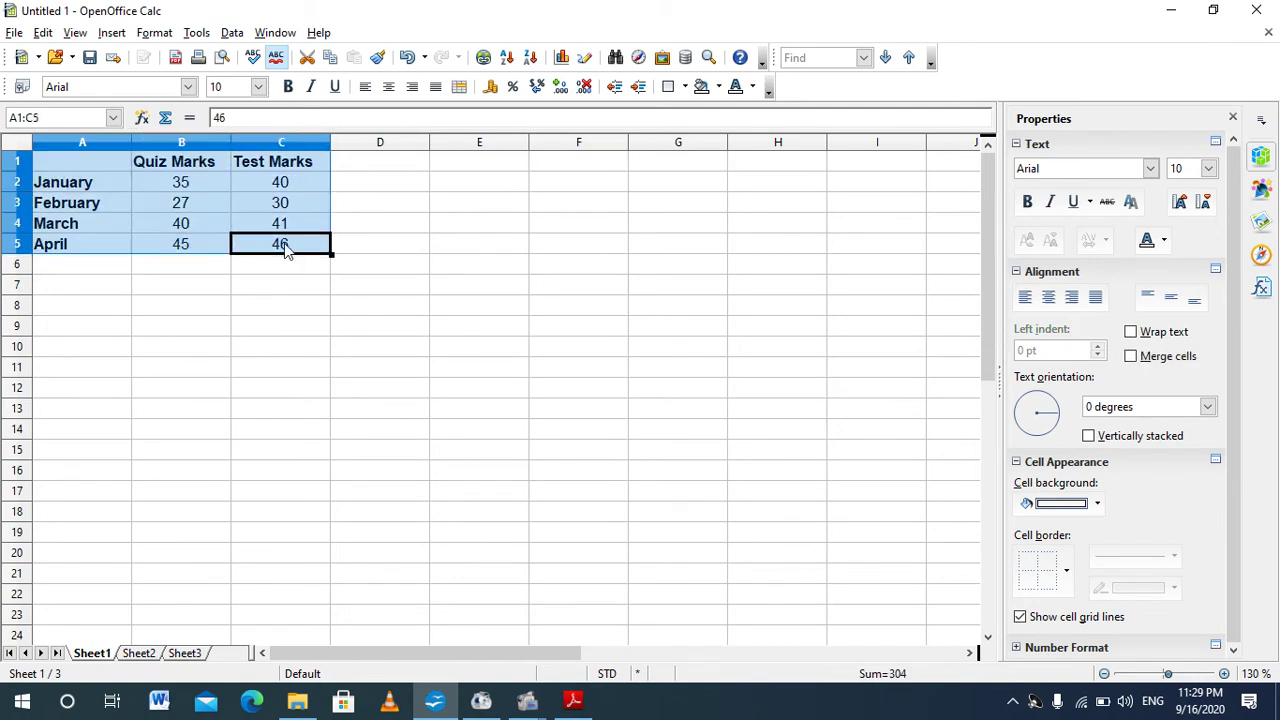
pyautogui.click(112, 37)
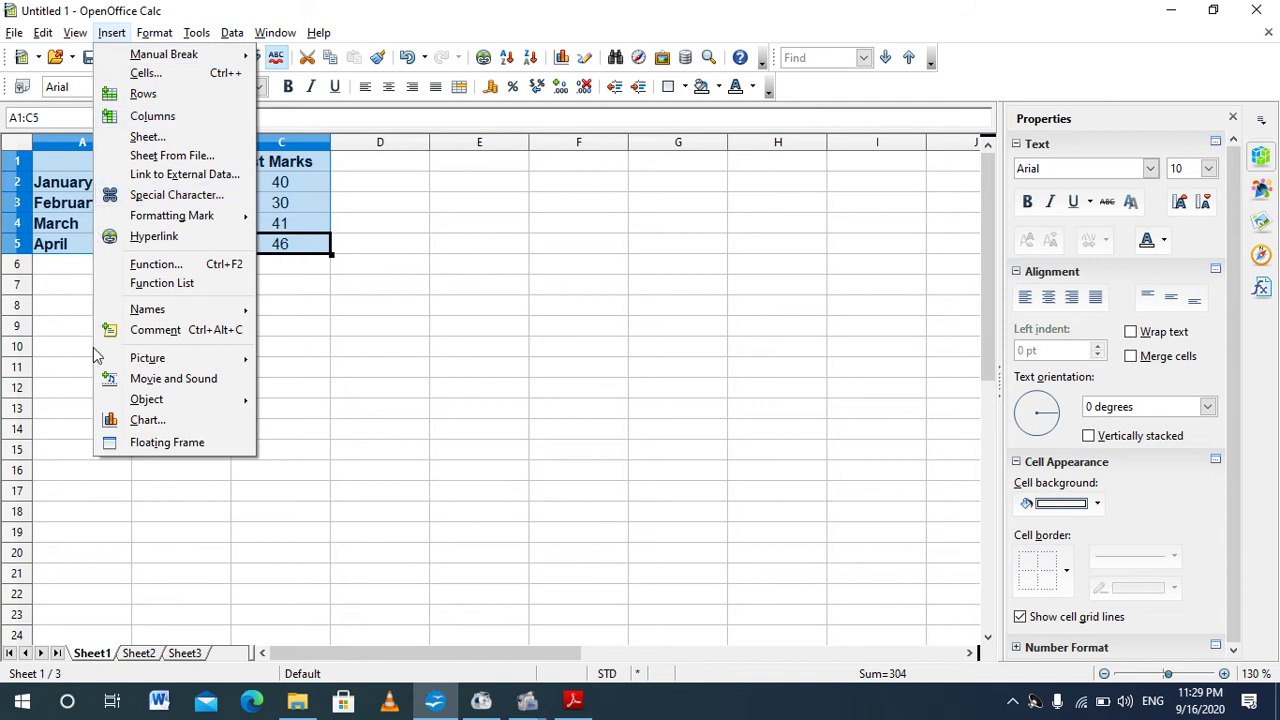
pyautogui.click(145, 424)
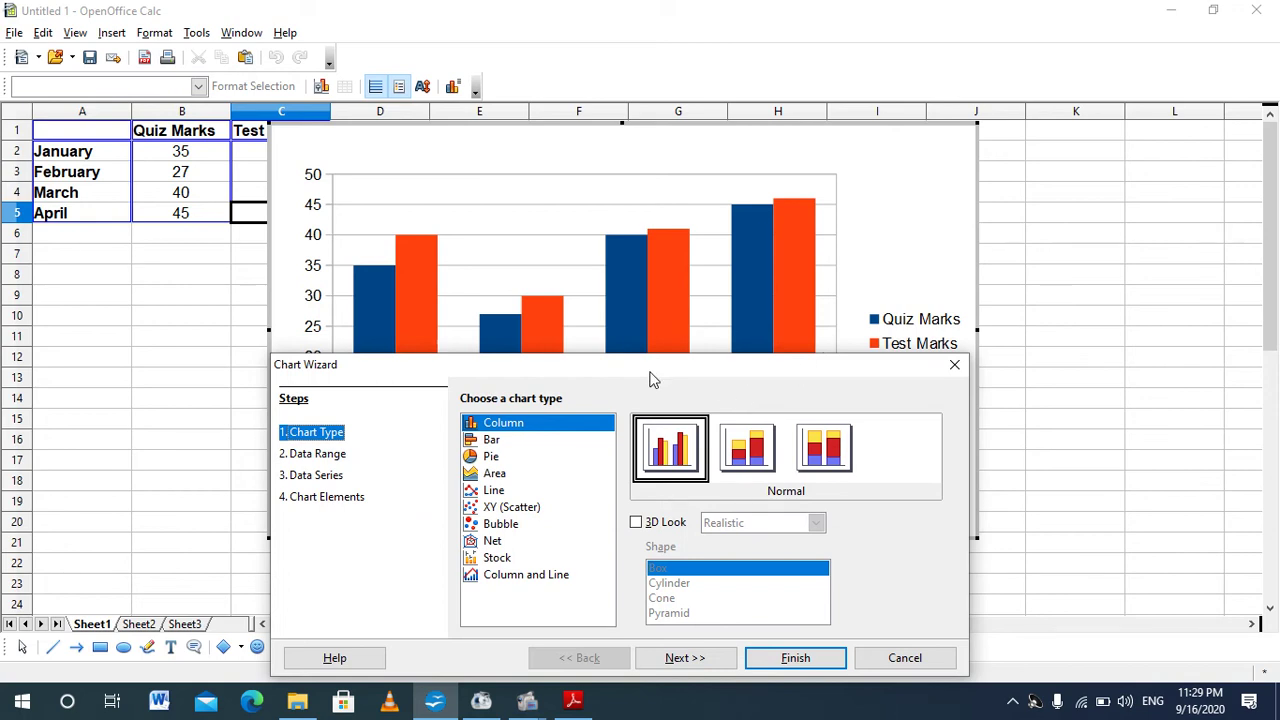
pyautogui.moveTo(650, 379); pyautogui.dragTo(642, 190)
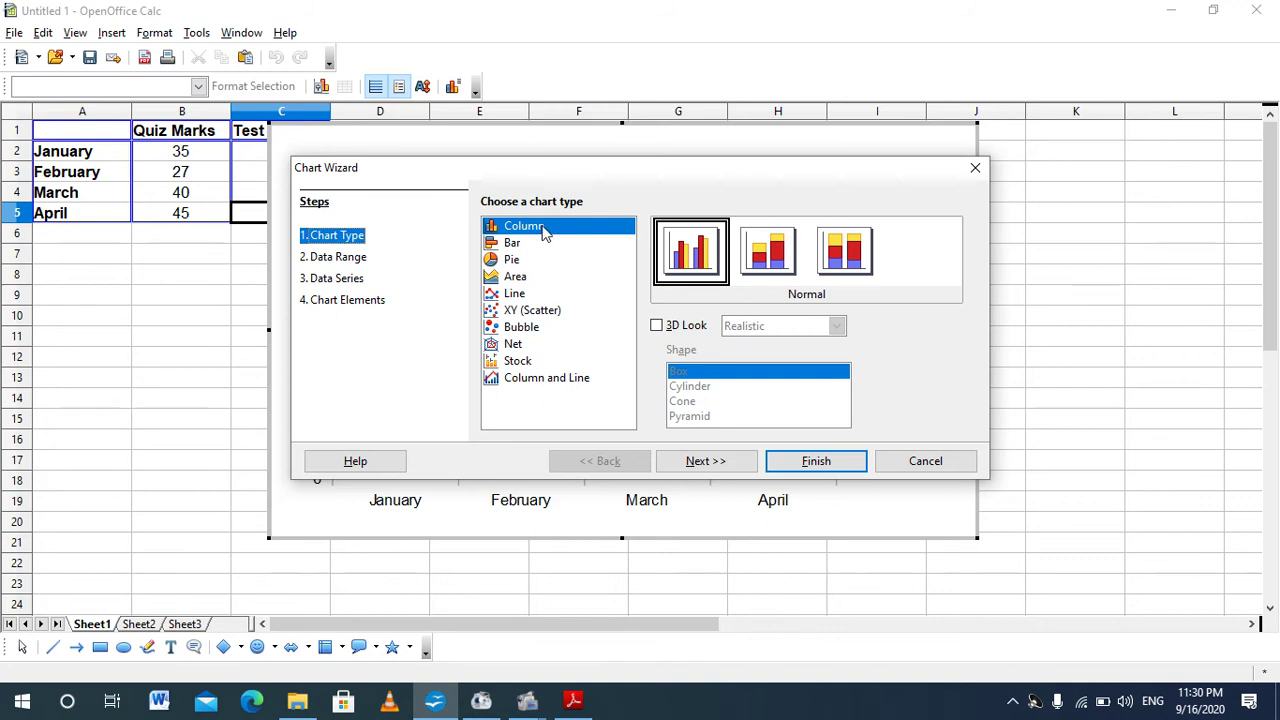
# - Look through the chart types from Bar to Column and Line with their variants, and return to Column
pyautogui.click(519, 246)
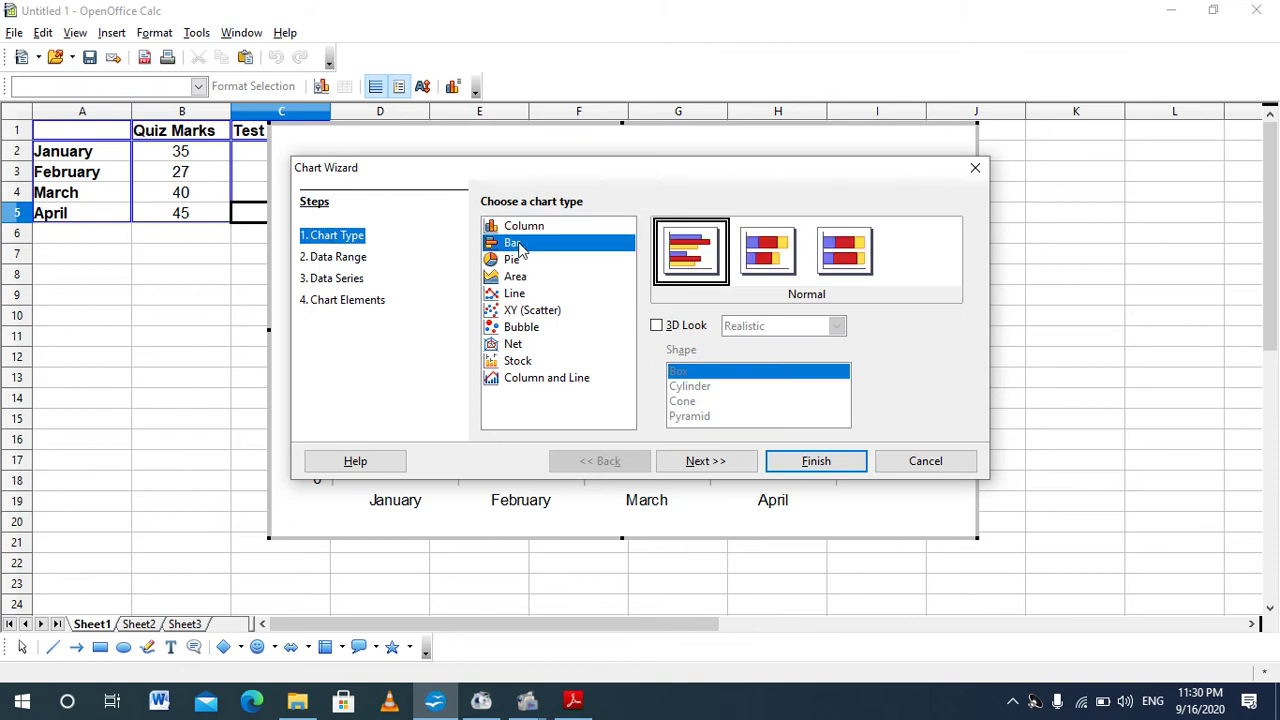
pyautogui.click(512, 262)
pyautogui.click(518, 279)
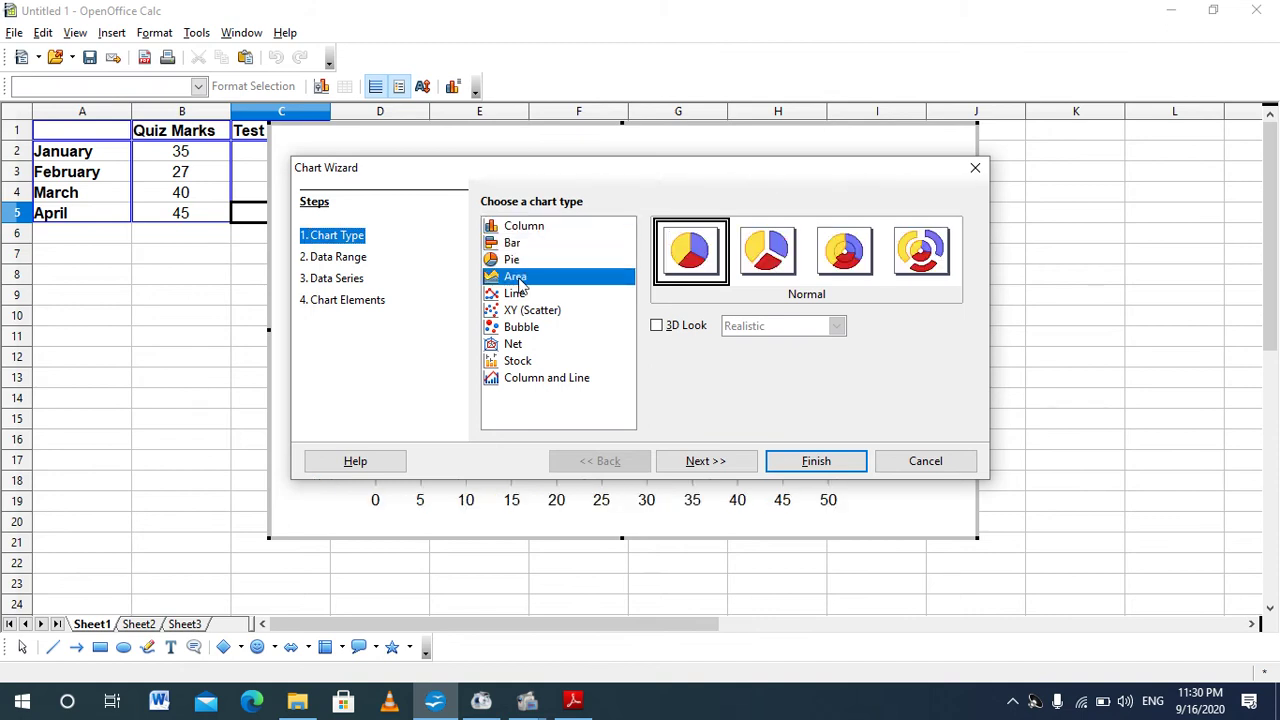
pyautogui.click(525, 292)
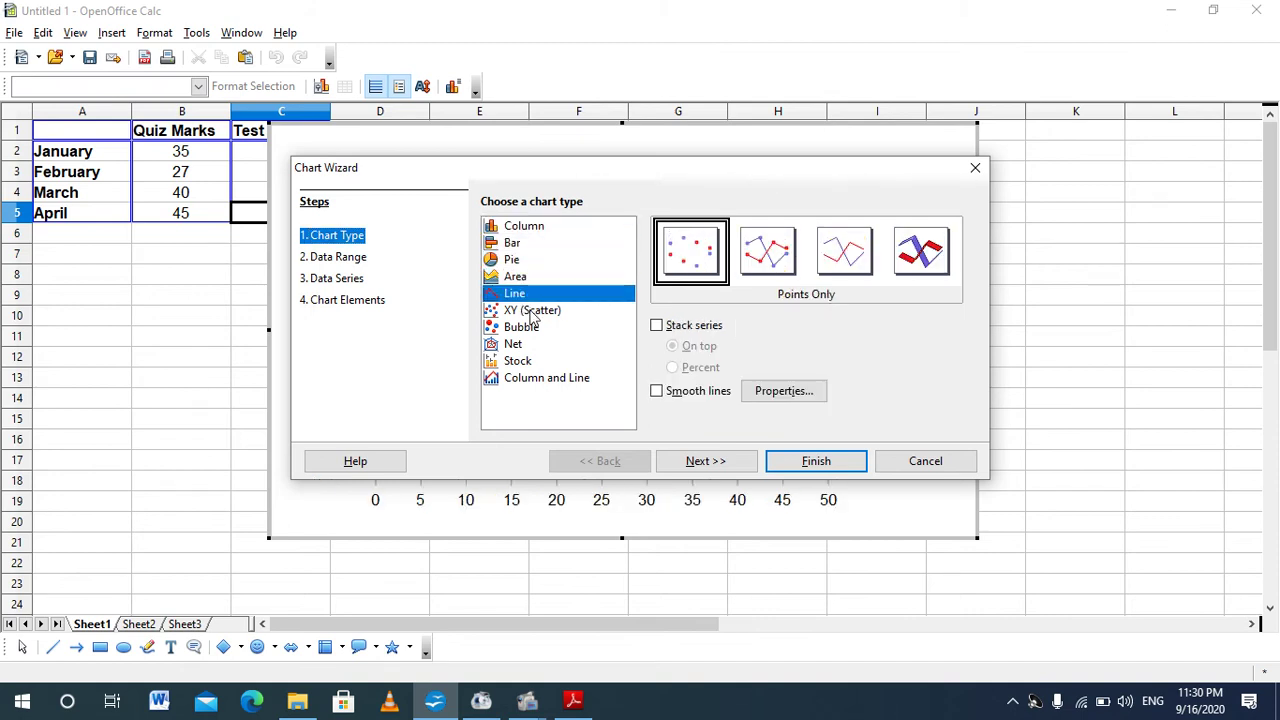
pyautogui.click(532, 312)
pyautogui.click(524, 328)
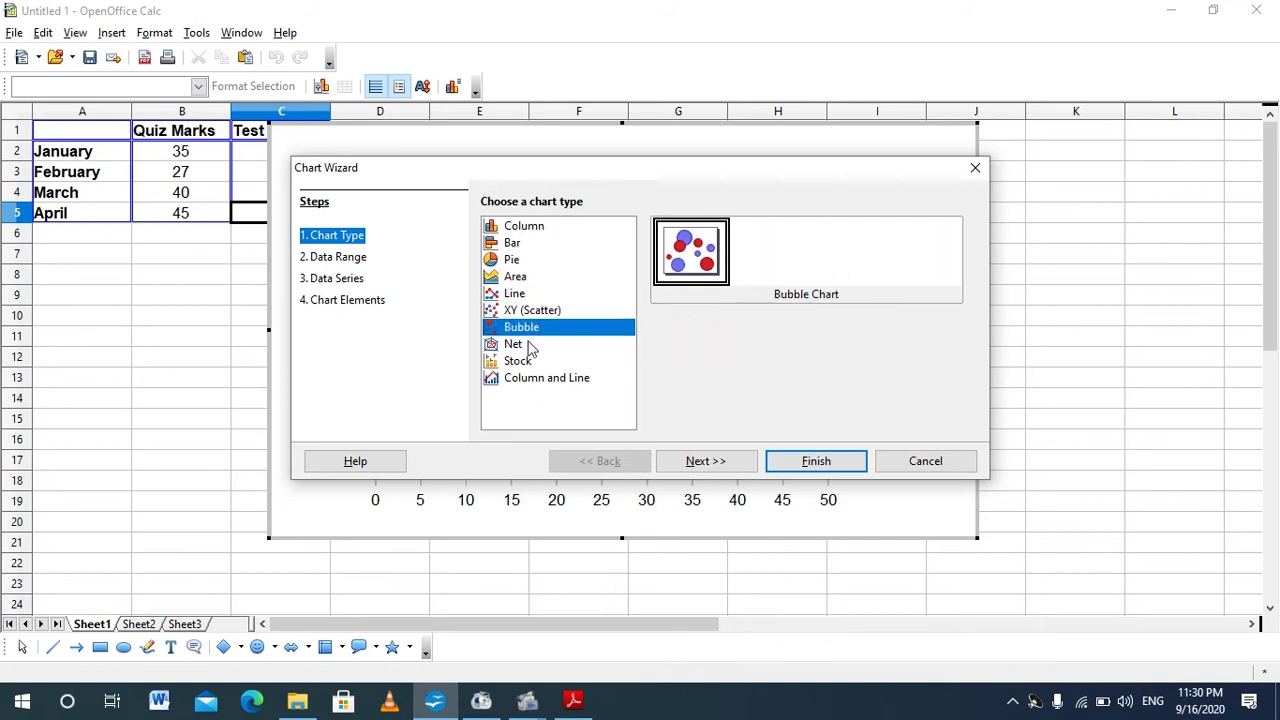
pyautogui.click(528, 346)
pyautogui.click(535, 366)
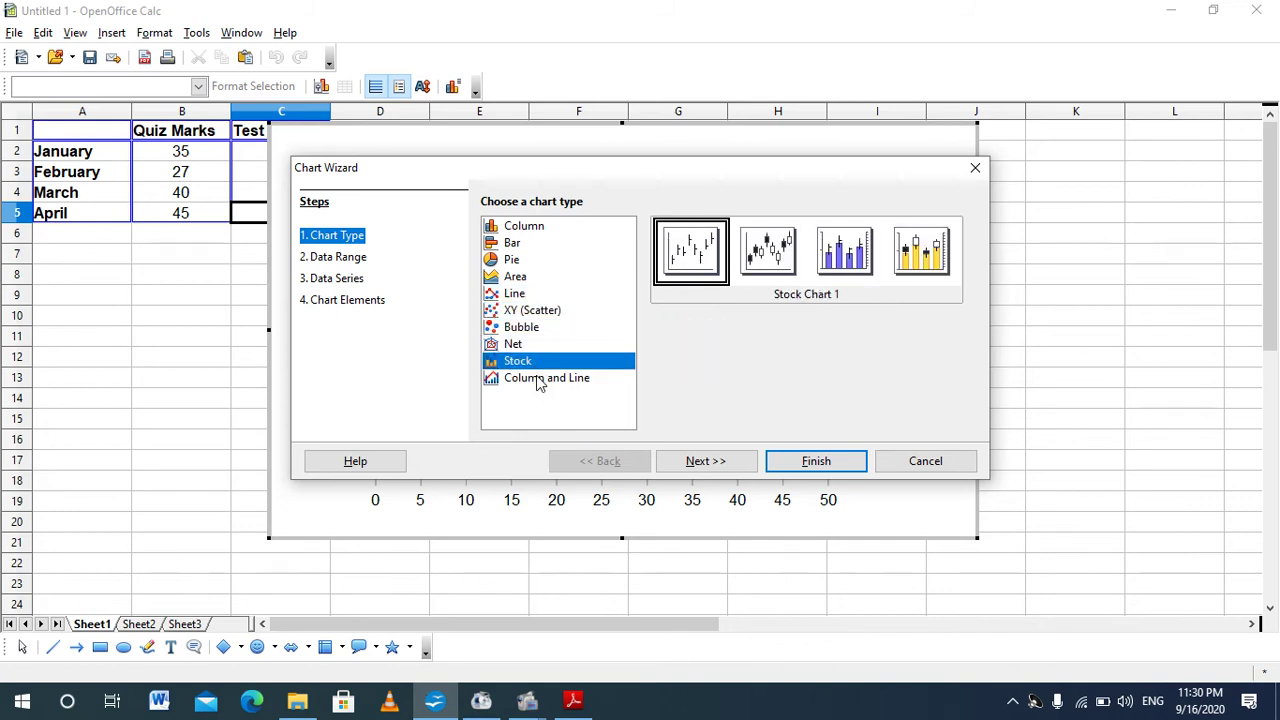
pyautogui.click(537, 380)
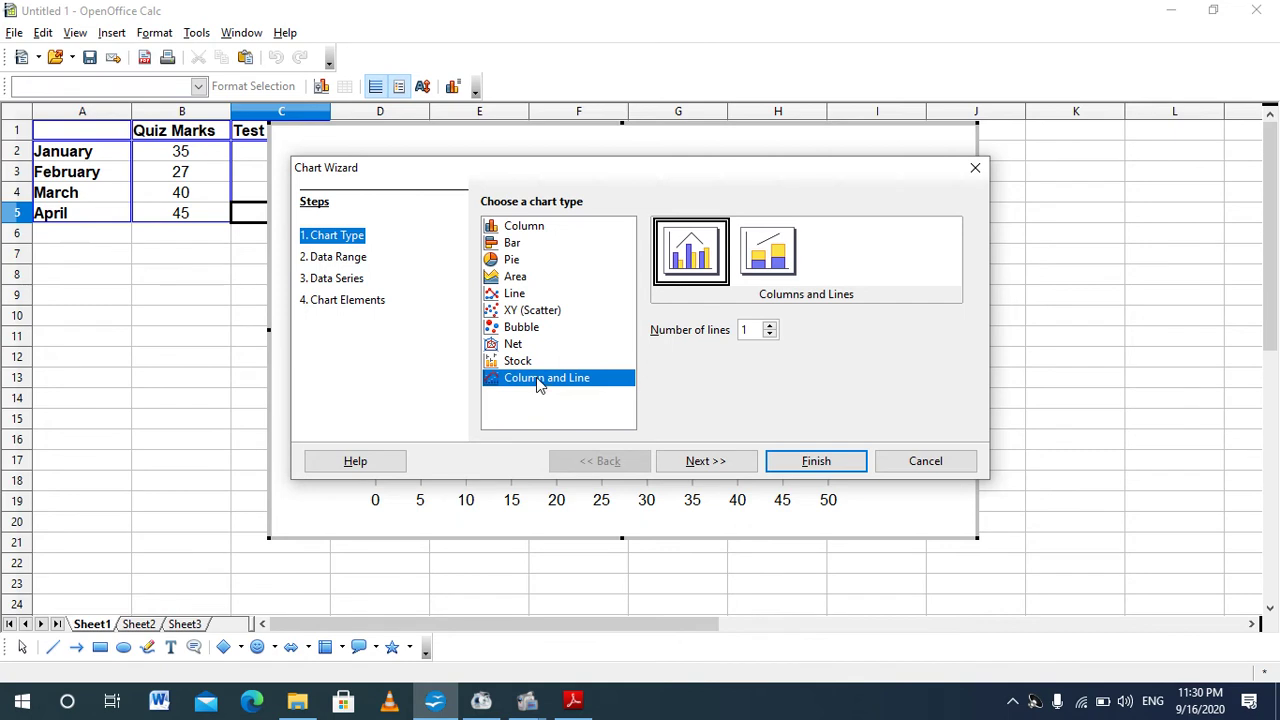
pyautogui.click(530, 228)
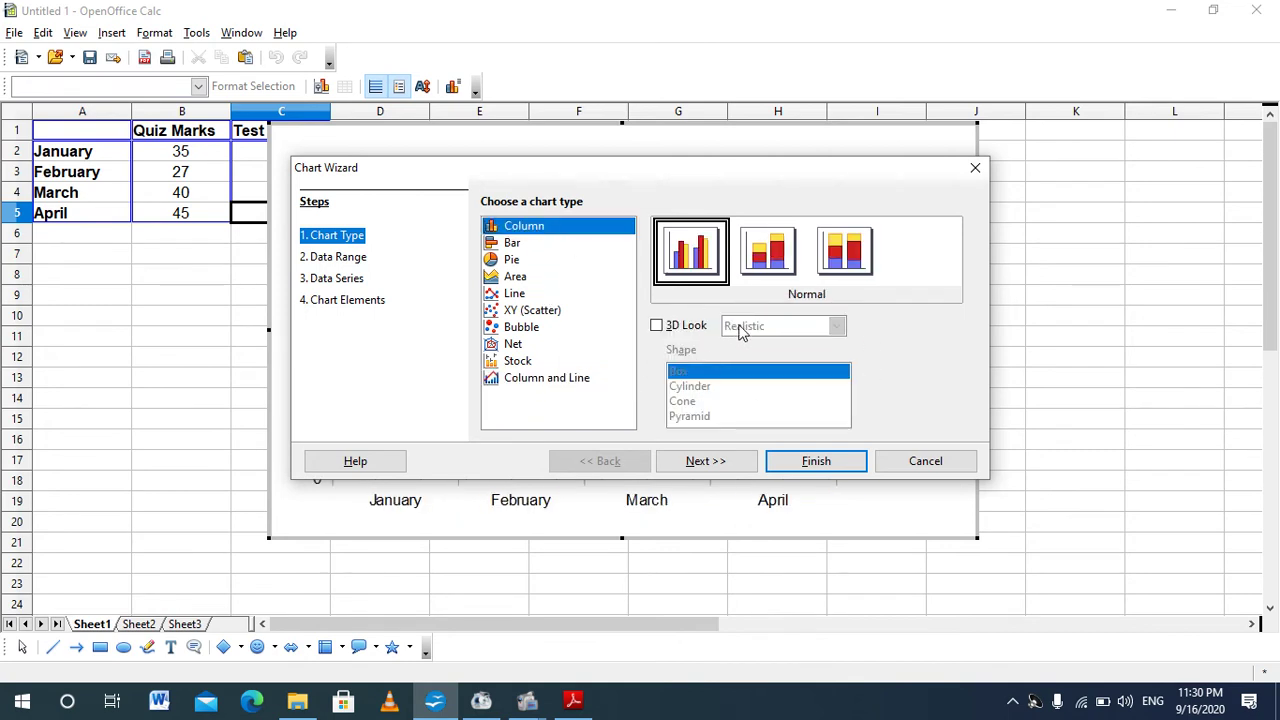
# - Turn on the 3D look for the column chart and set its scheme to Simple
pyautogui.click(670, 328)
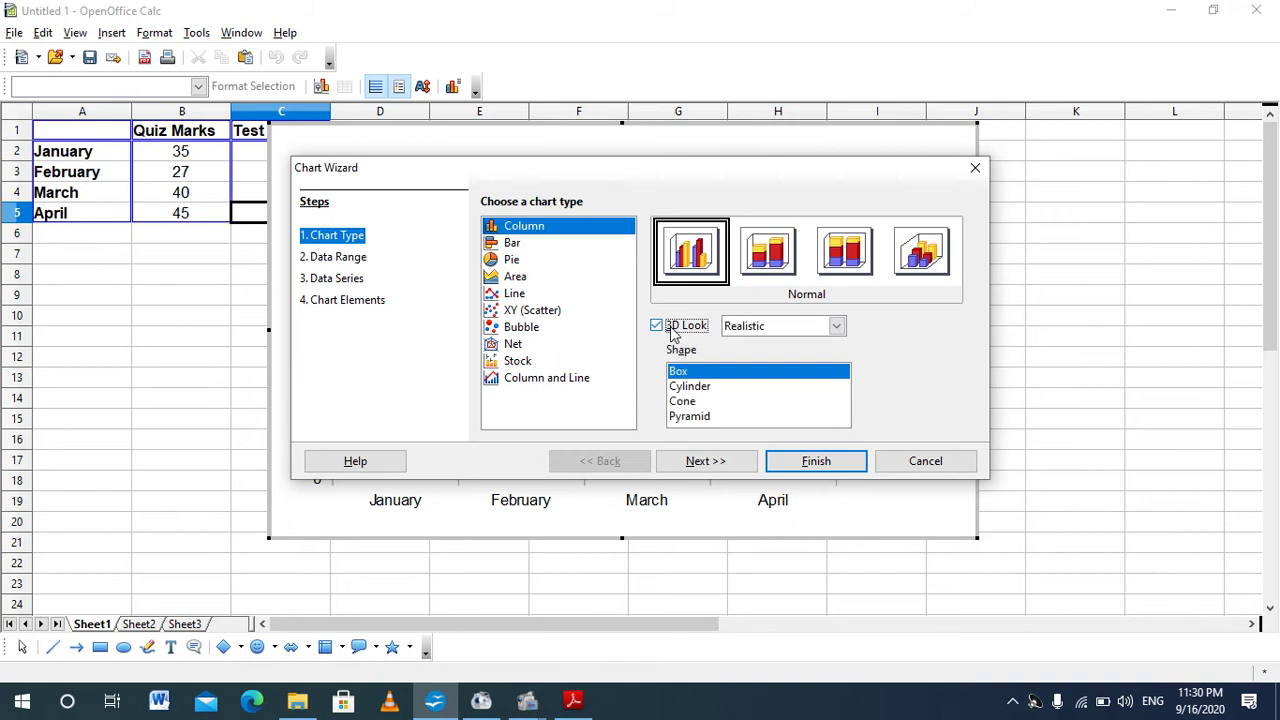
pyautogui.click(770, 330)
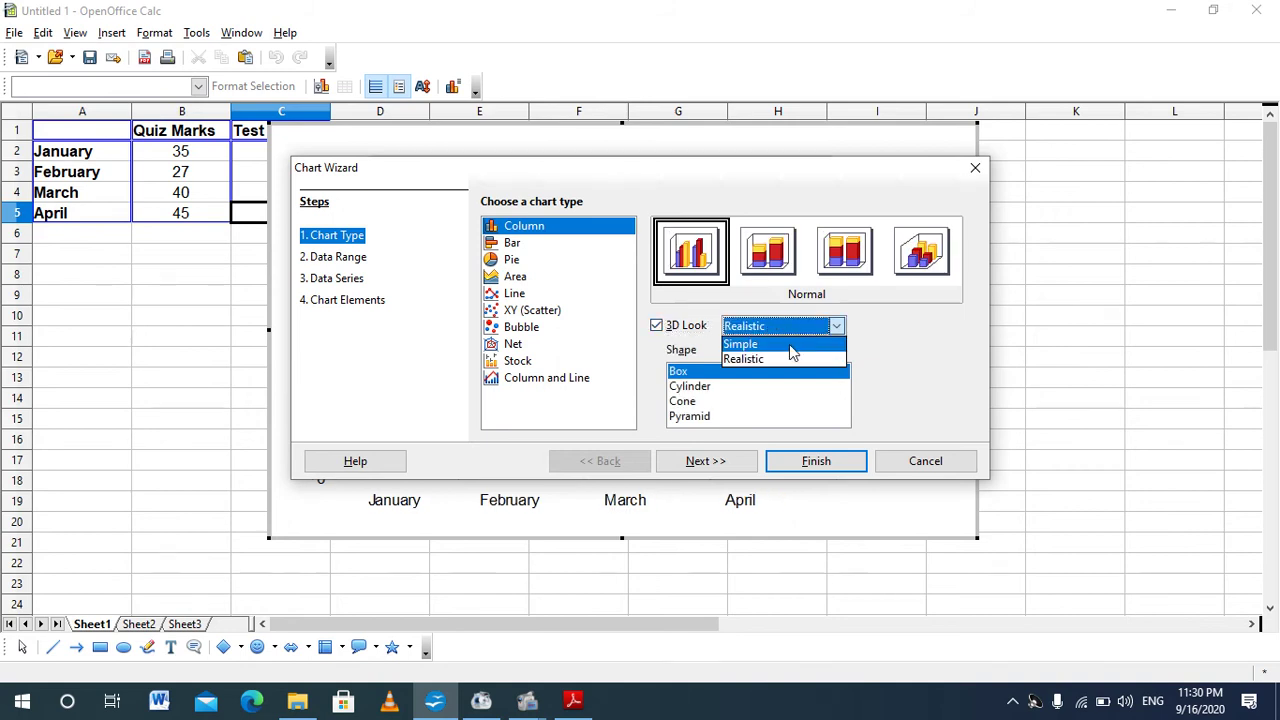
pyautogui.click(803, 342)
pyautogui.click(803, 334)
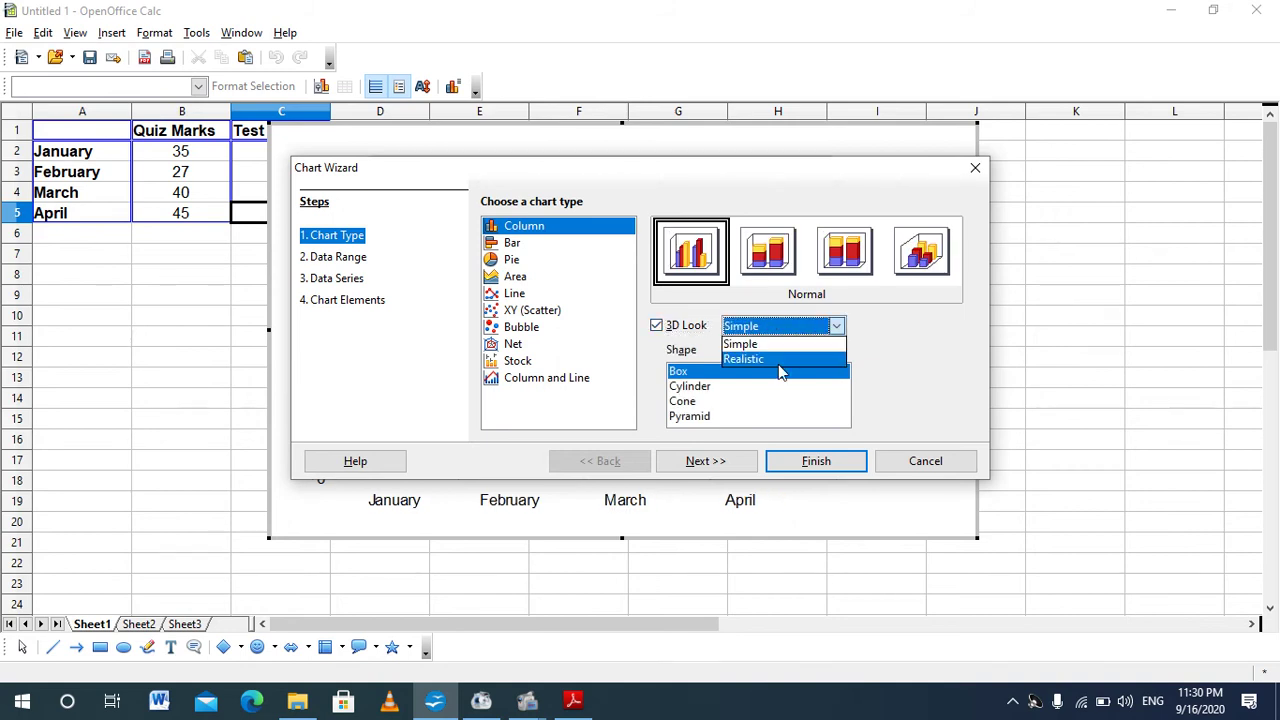
pyautogui.click(779, 360)
pyautogui.click(795, 327)
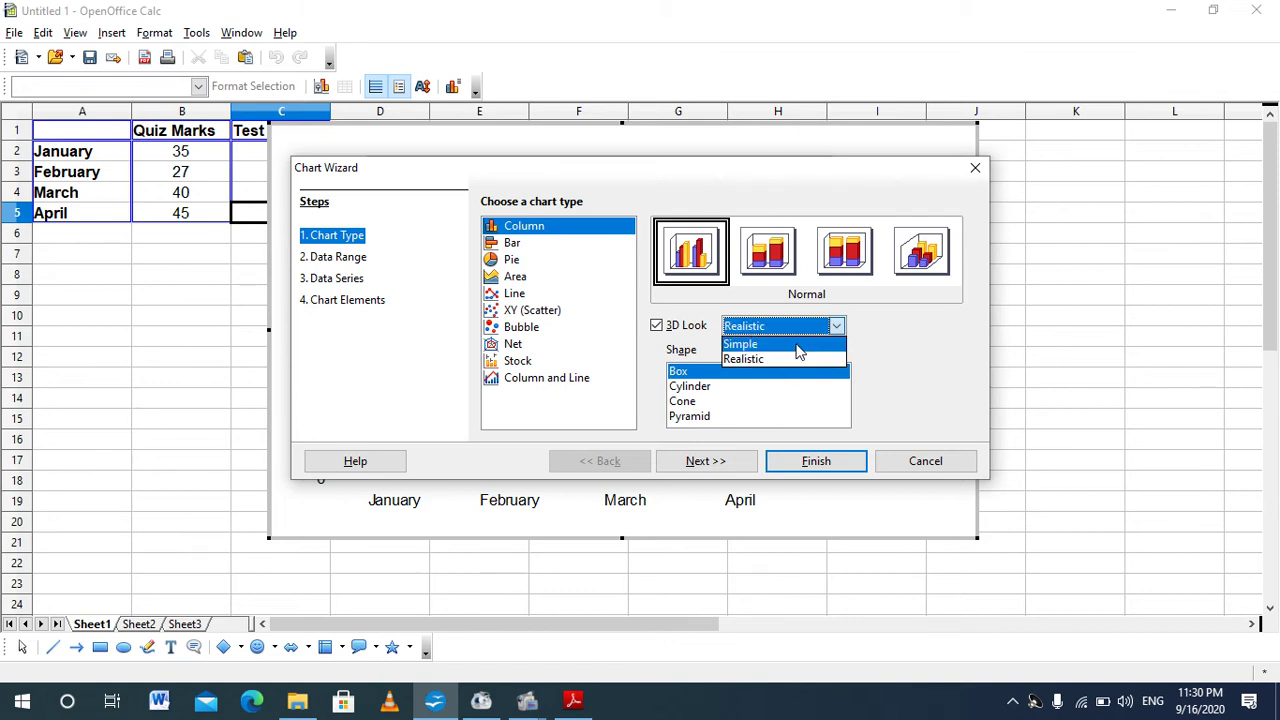
pyautogui.click(797, 344)
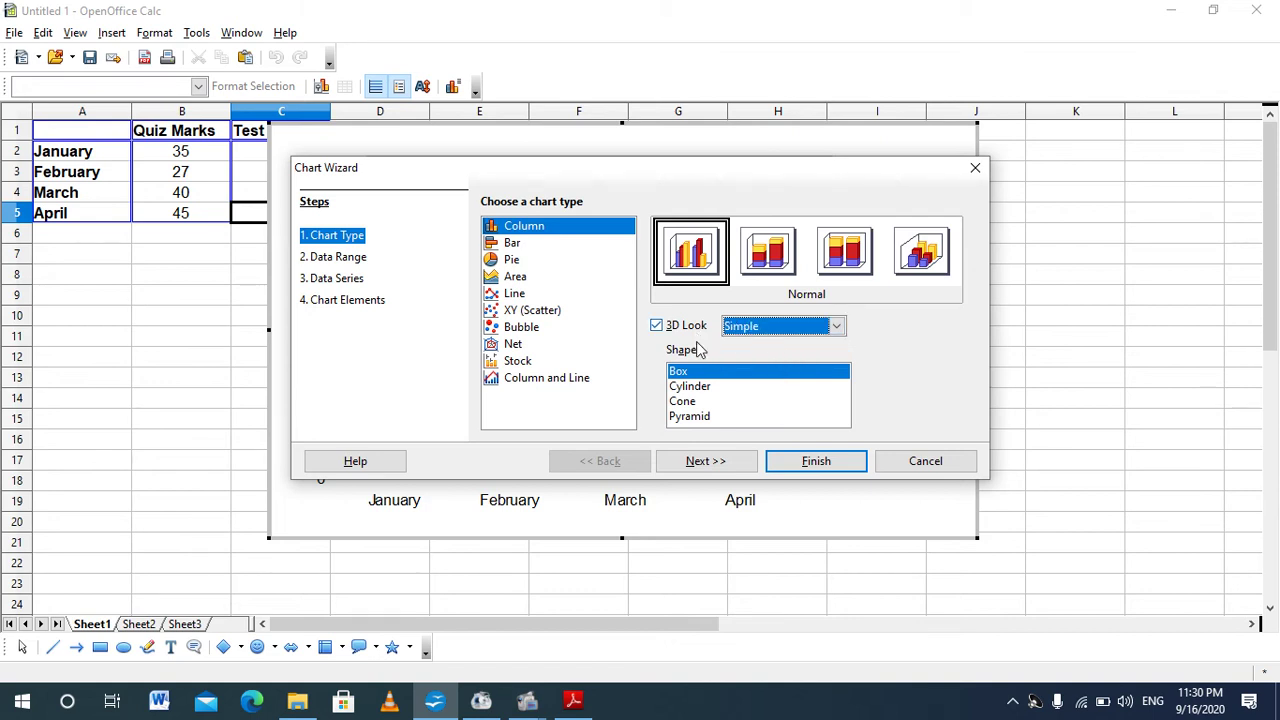
# - Try the Cylinder, Cone and Pyramid column shapes, settle on Box, and create the chart
pyautogui.click(708, 386)
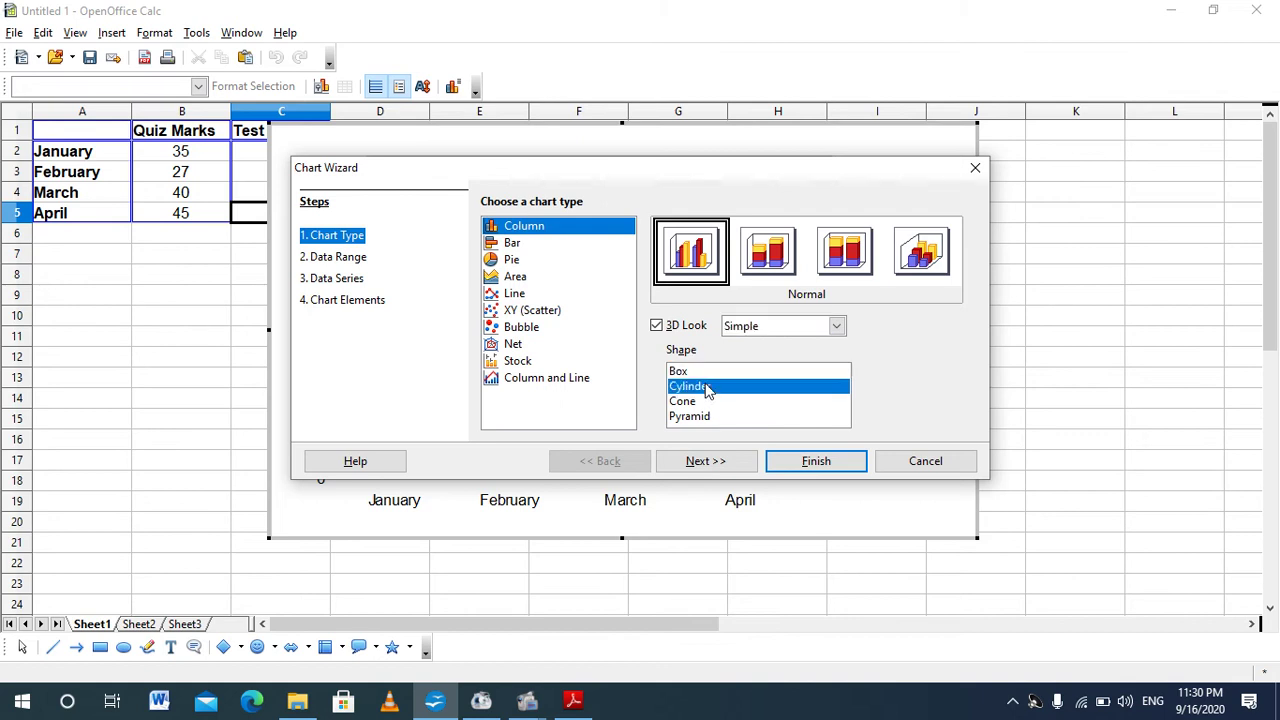
pyautogui.click(699, 401)
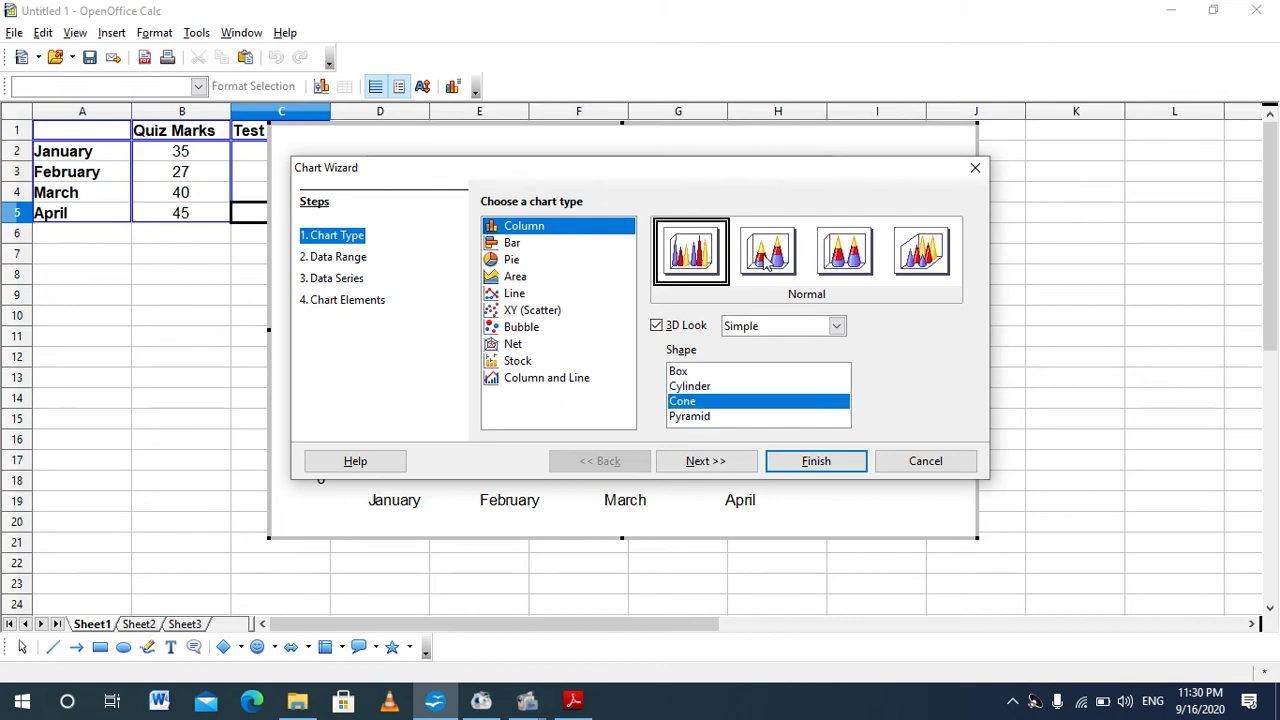
pyautogui.click(705, 416)
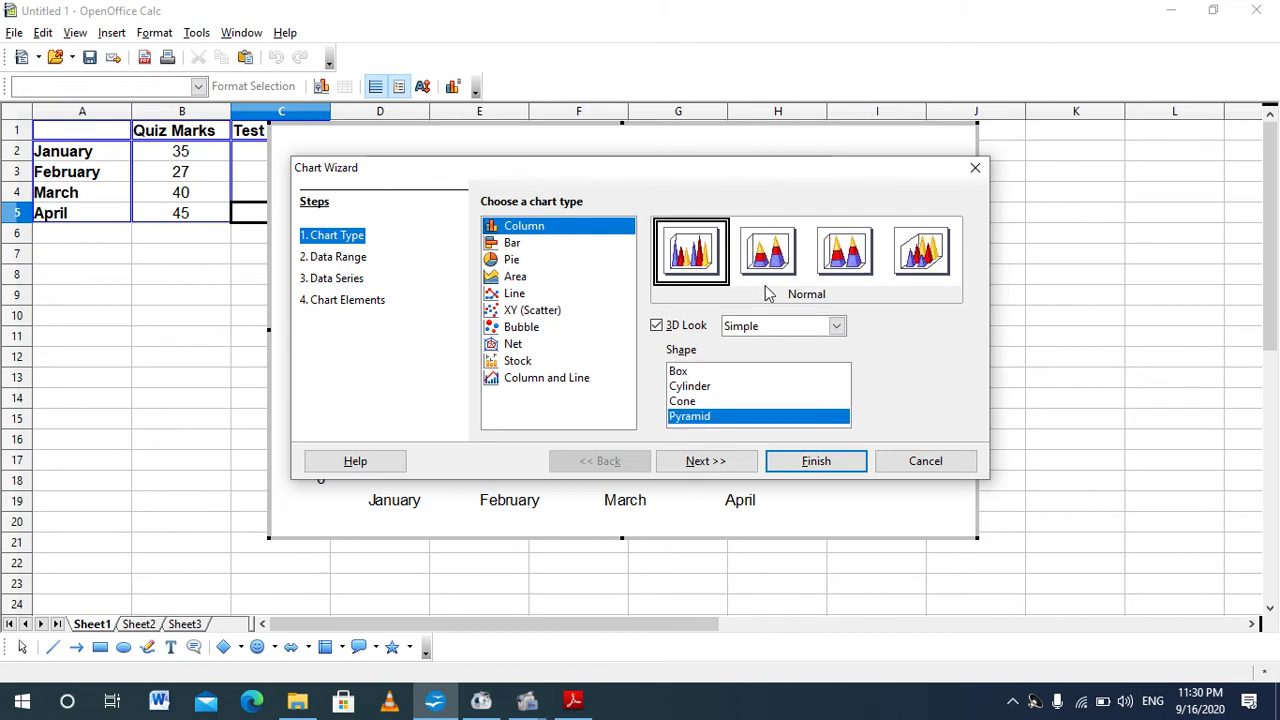
pyautogui.click(705, 375)
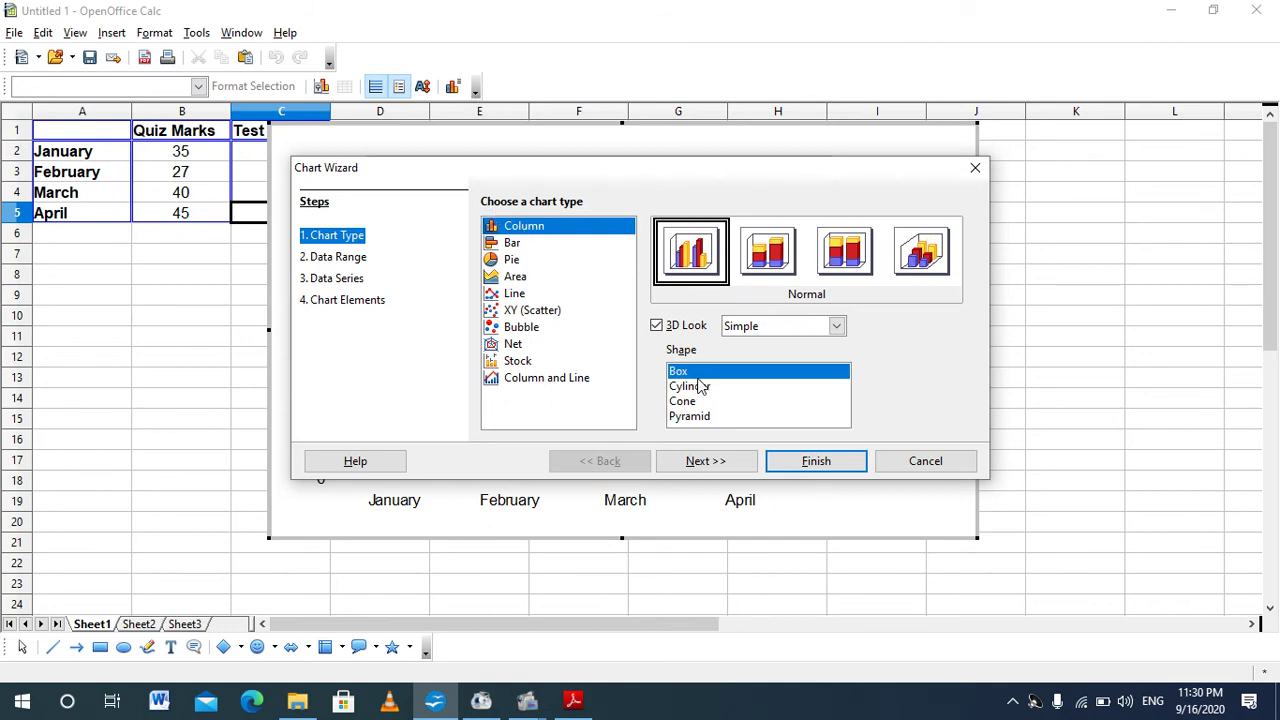
pyautogui.click(812, 463)
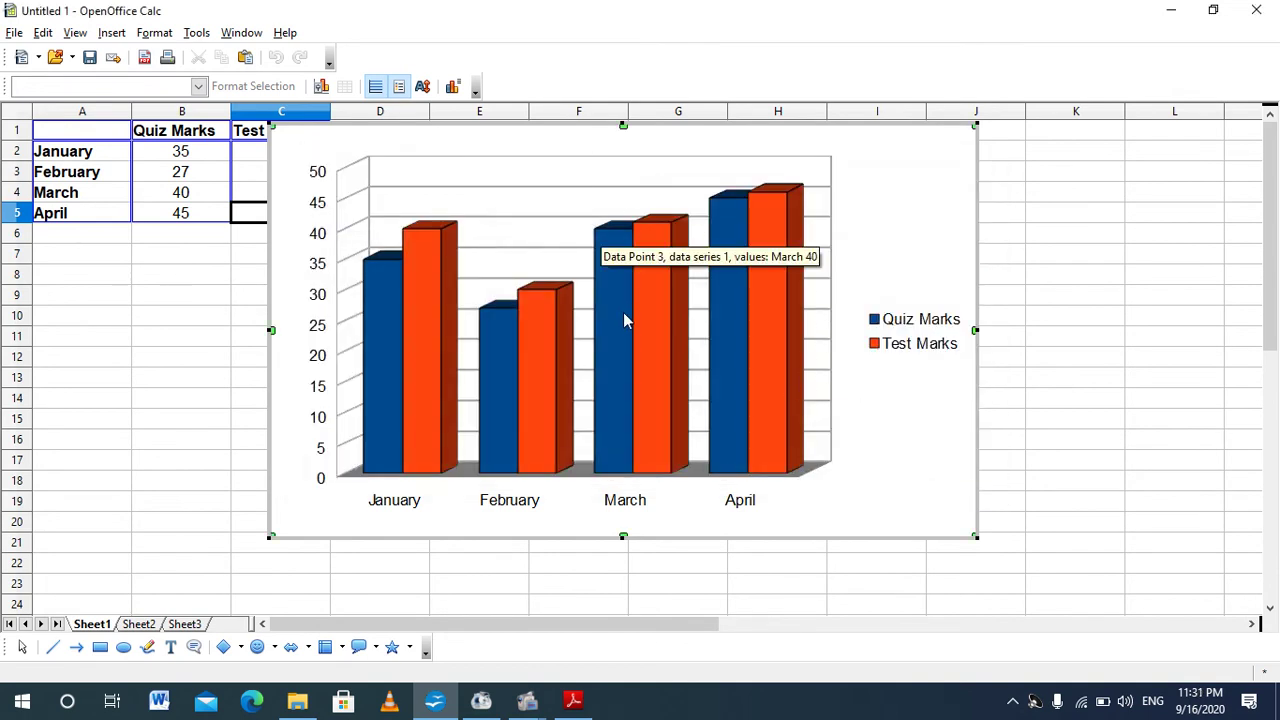
# - Move the chart beside the marks table so that it spans from column D to K, starting at row 2
pyautogui.click(594, 151)
pyautogui.moveTo(570, 124); pyautogui.dragTo(349, 246)
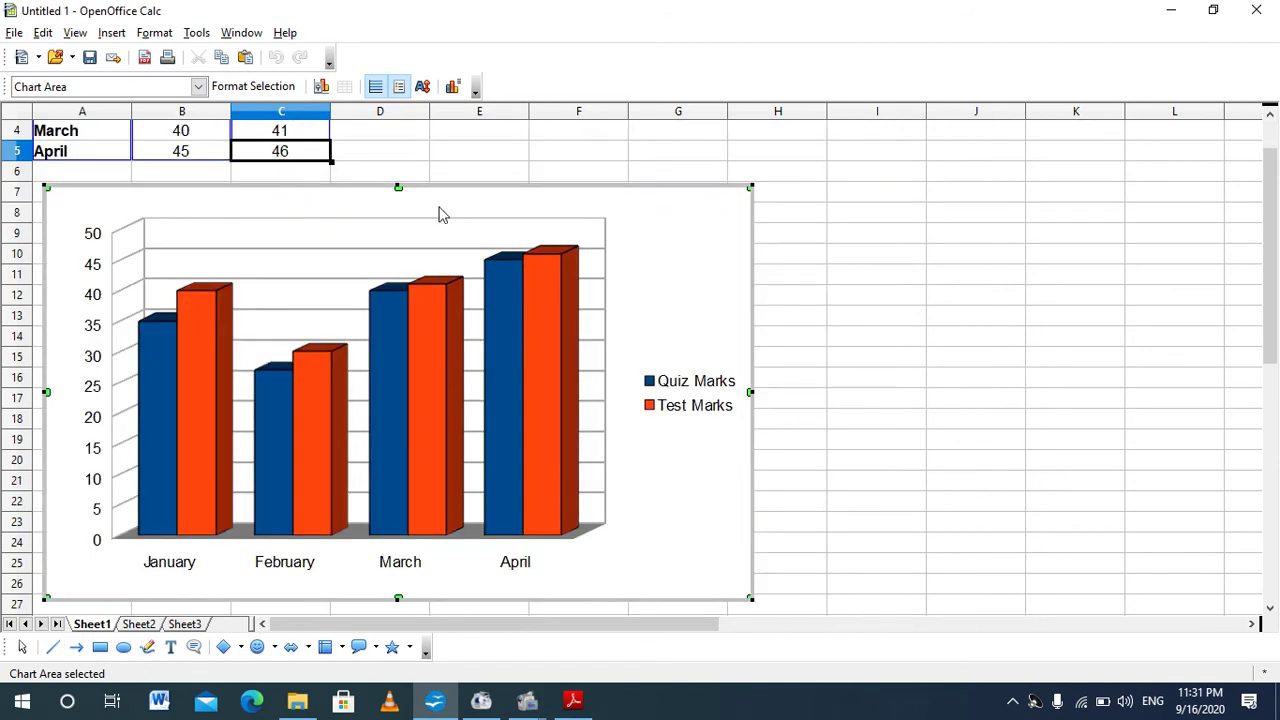
pyautogui.moveTo(400, 196); pyautogui.dragTo(751, 278)
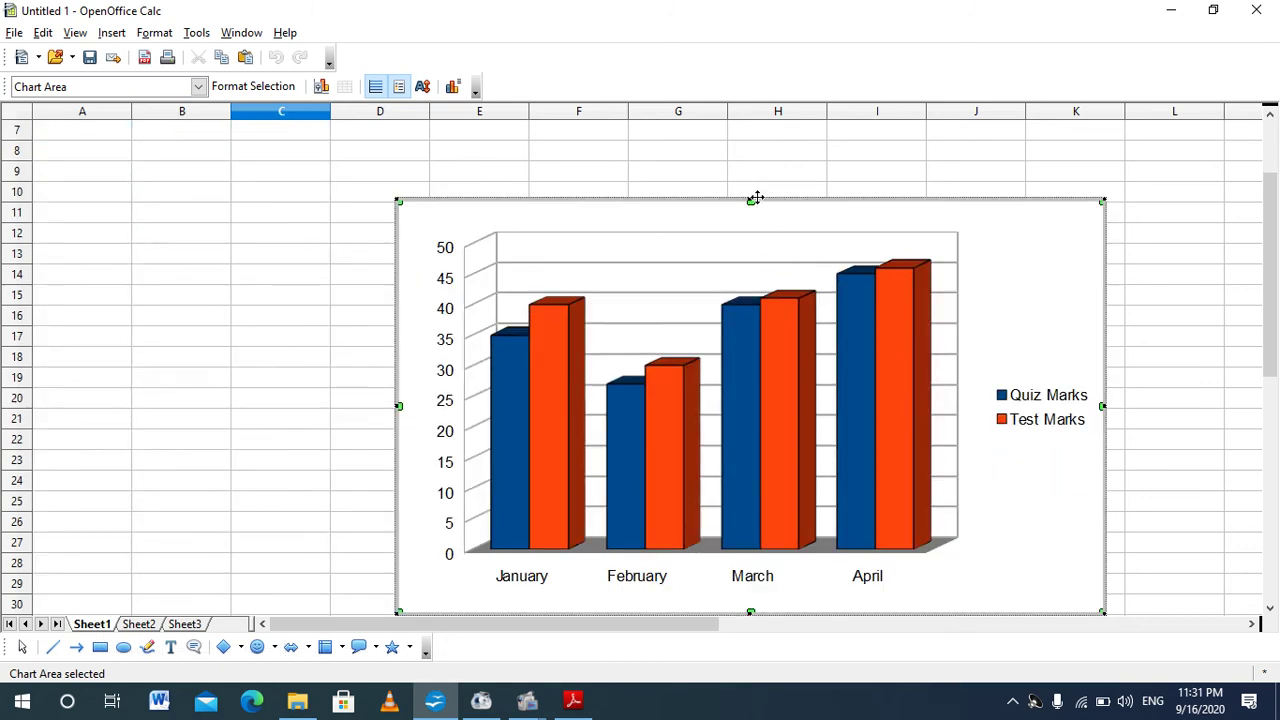
pyautogui.moveTo(756, 198); pyautogui.dragTo(714, 124)
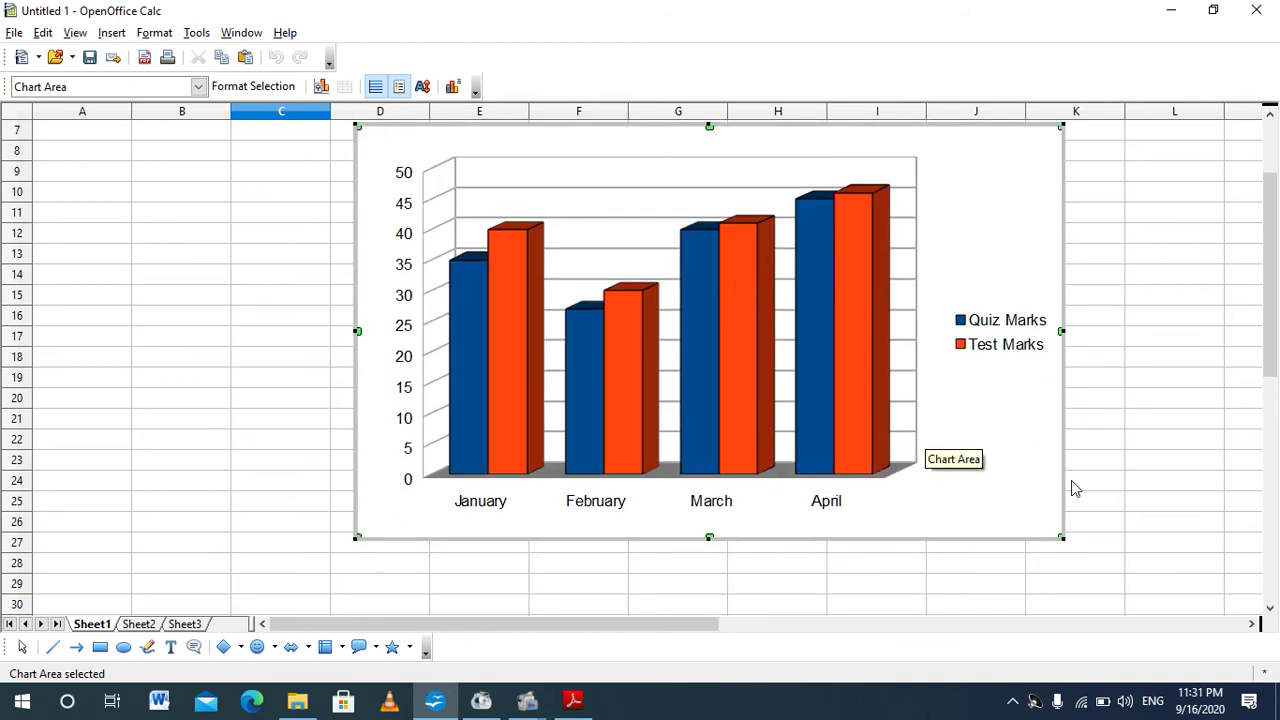
pyautogui.moveTo(1268, 372); pyautogui.dragTo(1276, 215)
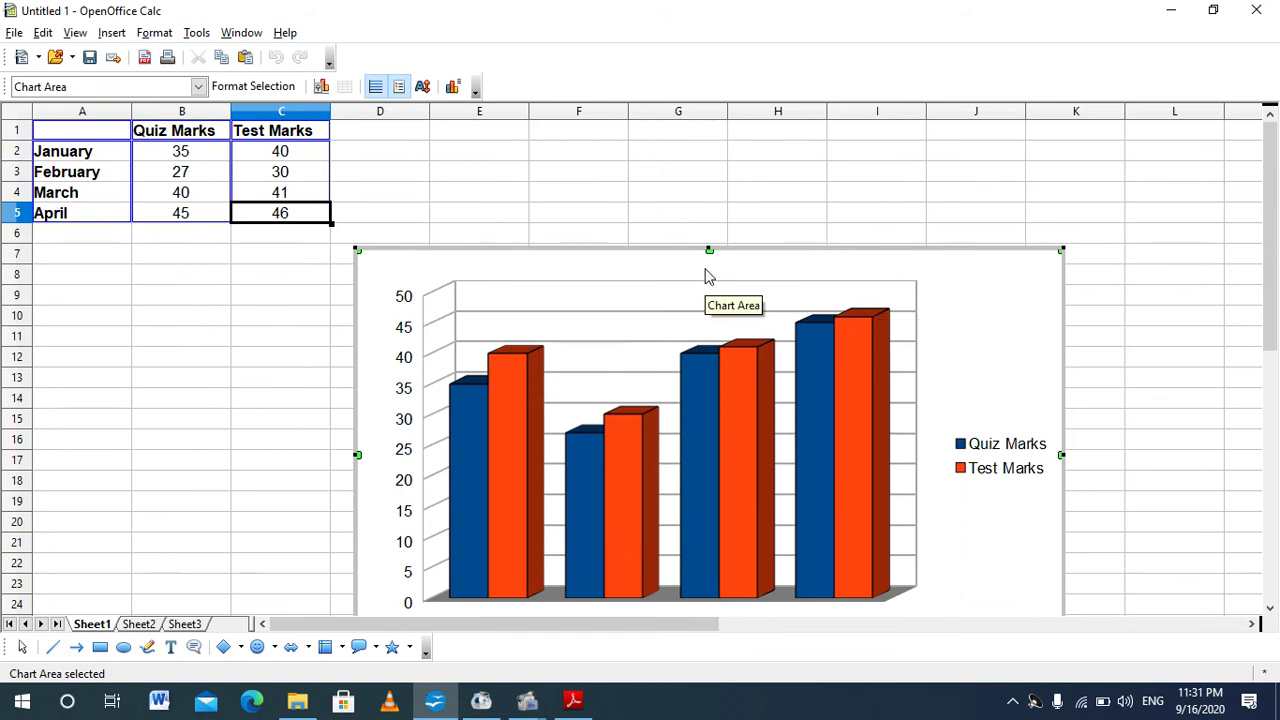
pyautogui.moveTo(688, 249); pyautogui.dragTo(694, 143)
pyautogui.moveTo(693, 286); pyautogui.dragTo(693, 295)
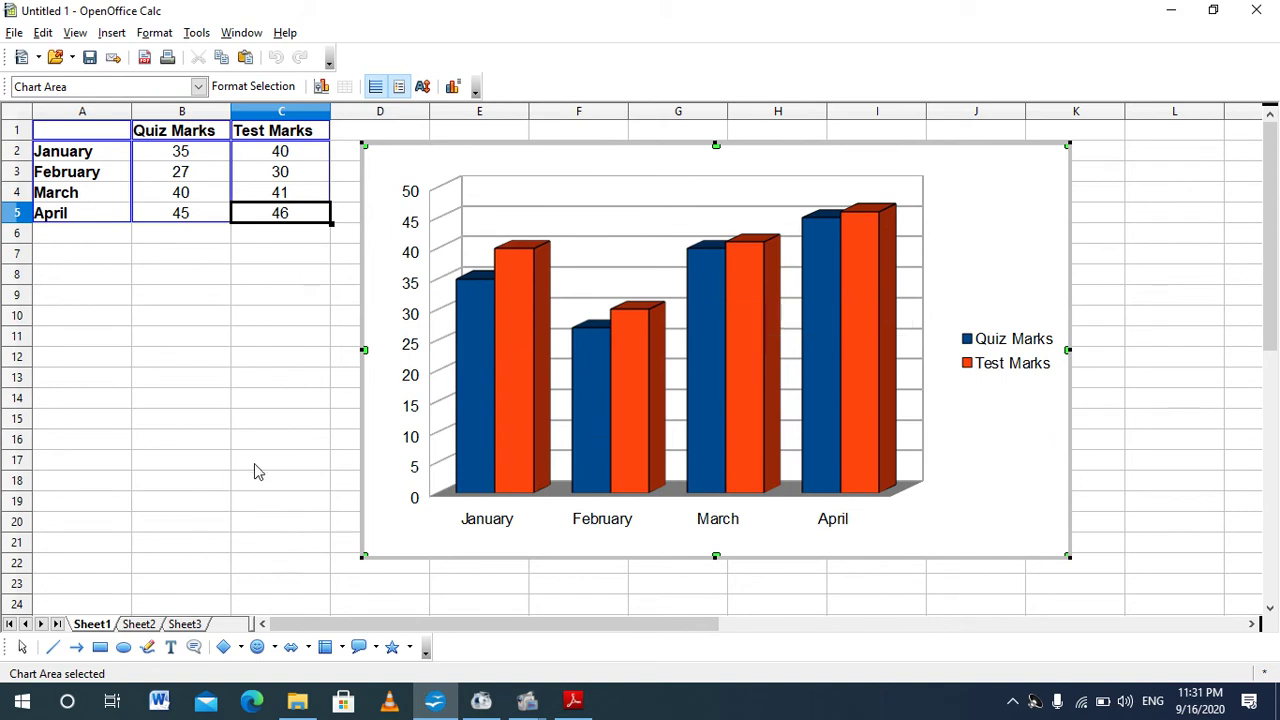
pyautogui.click(112, 34)
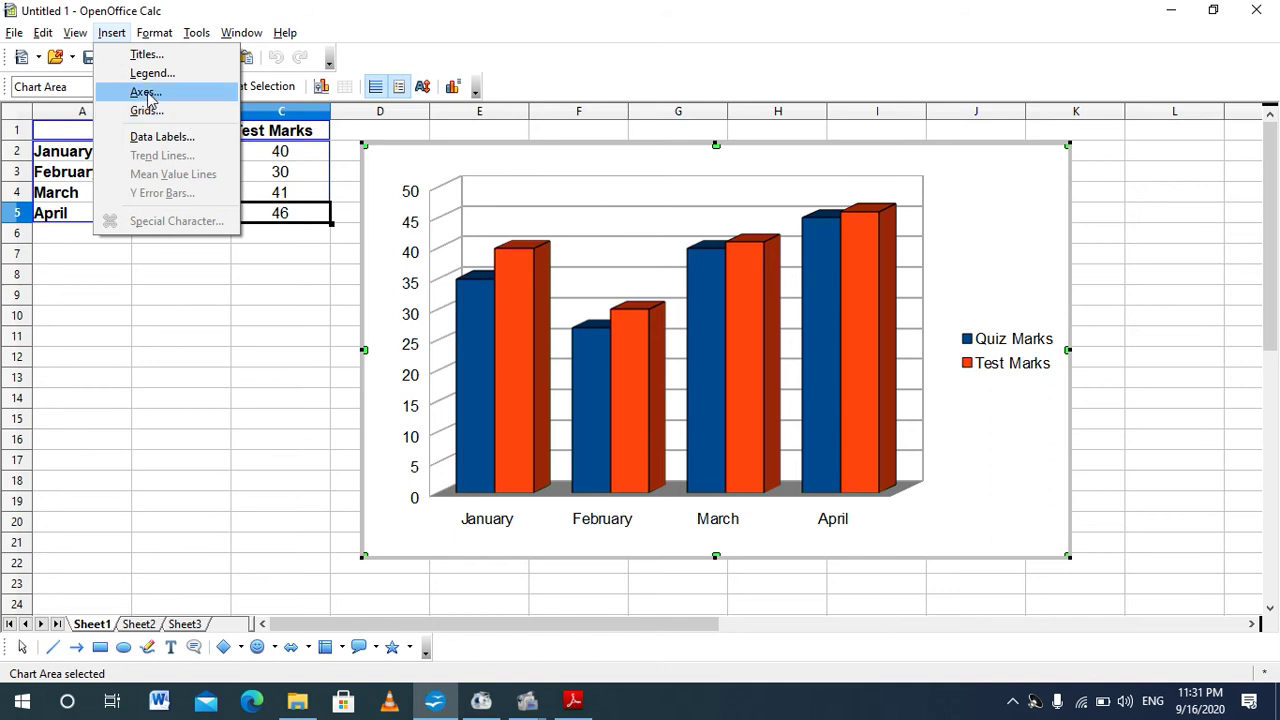
pyautogui.click(450, 283)
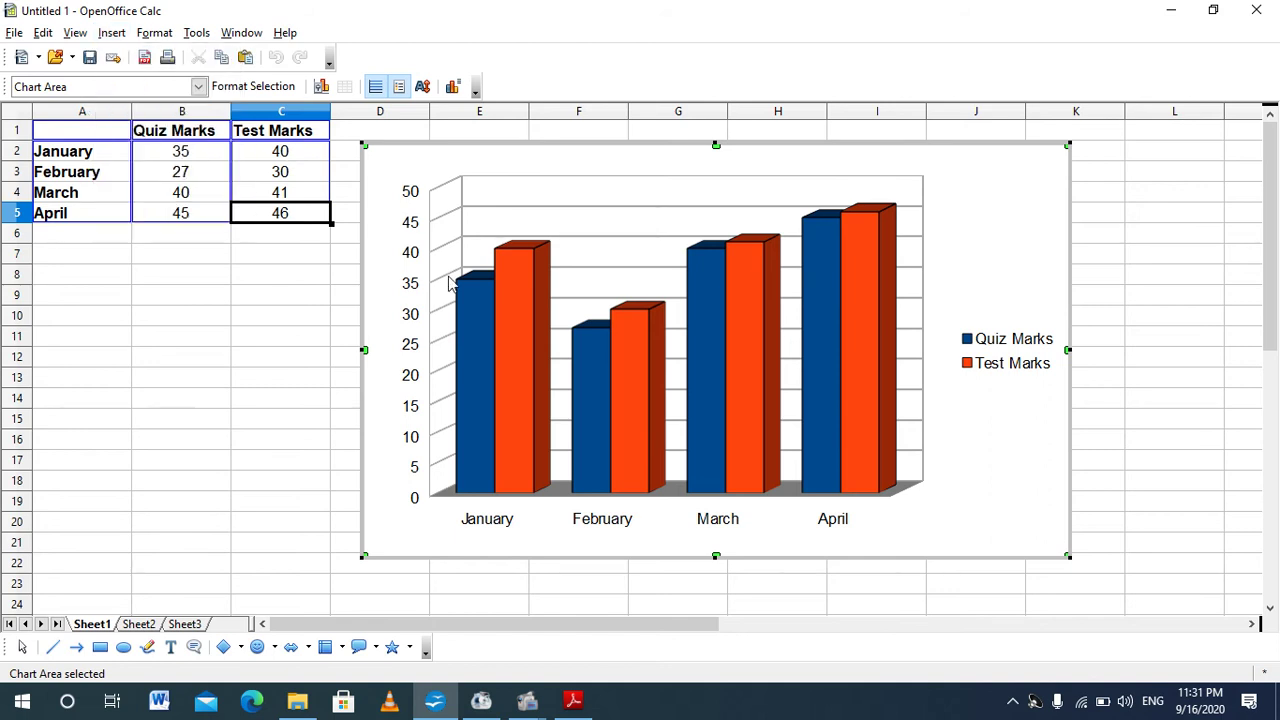
# - Look at the 3D chart's type options and data range settings, and close both dialogs without changing anything
pyautogui.rightClick(496, 253)
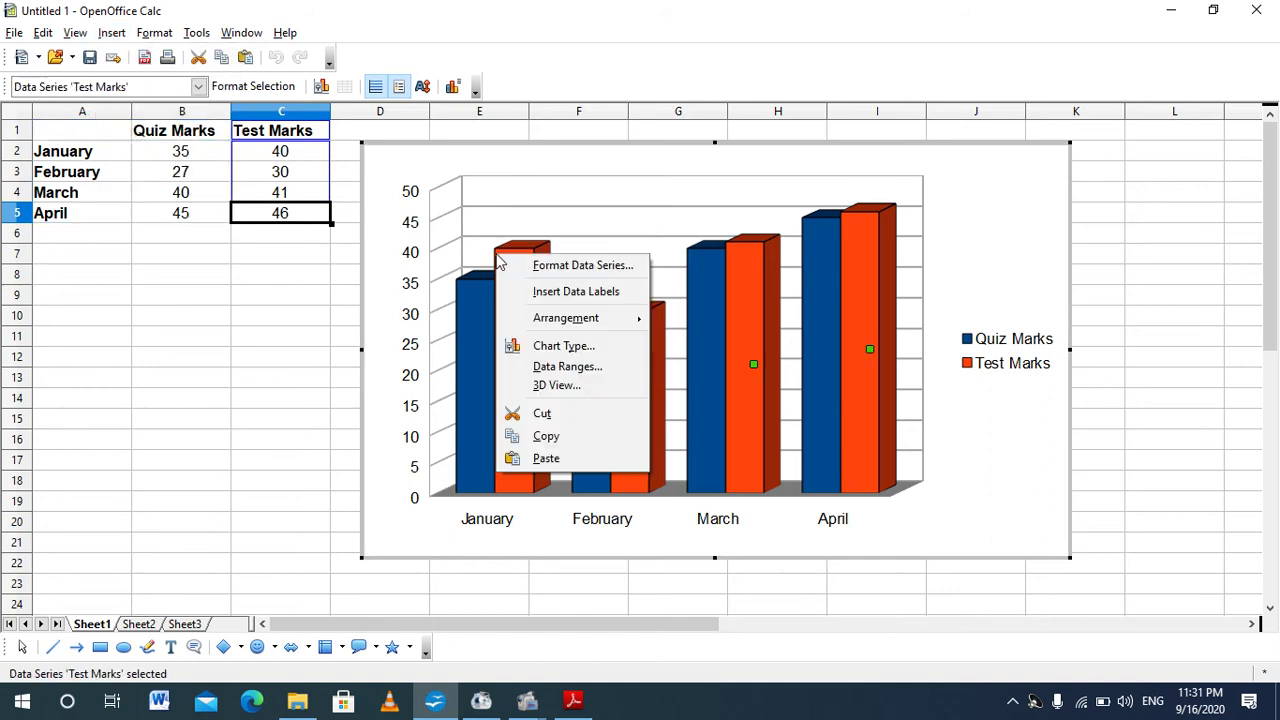
pyautogui.click(560, 347)
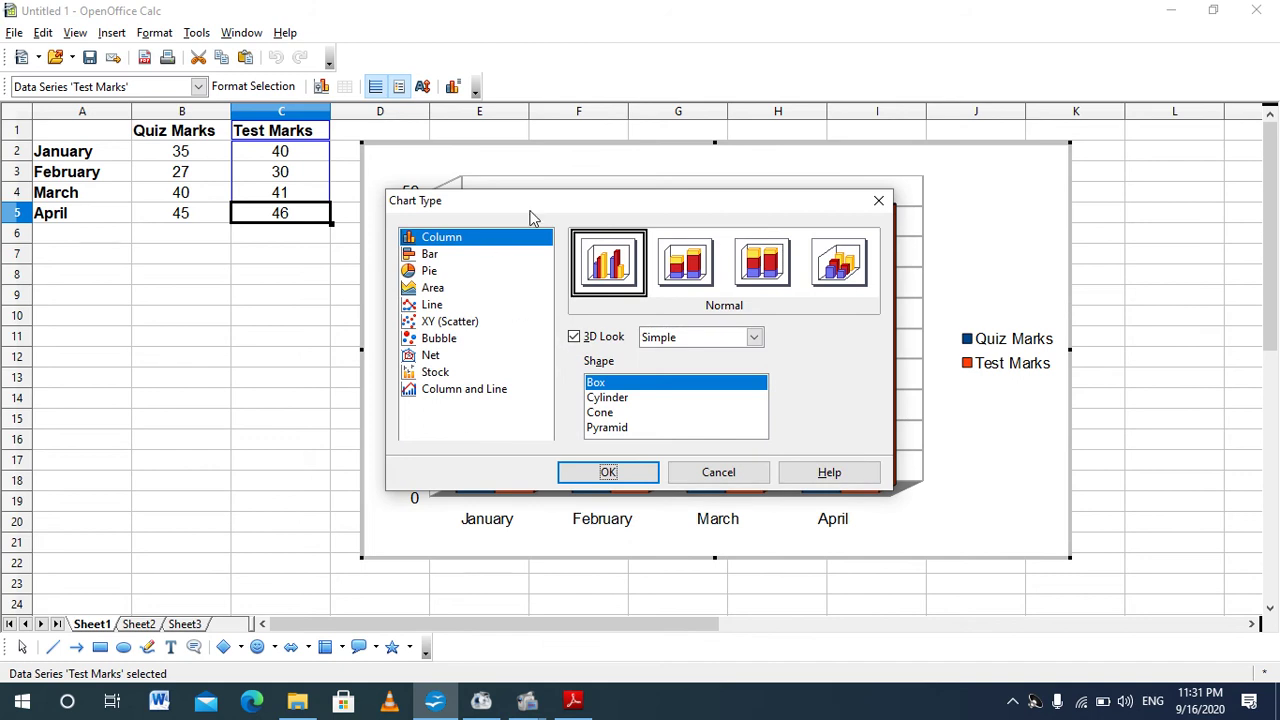
pyautogui.moveTo(532, 218); pyautogui.dragTo(646, 272)
pyautogui.click(991, 254)
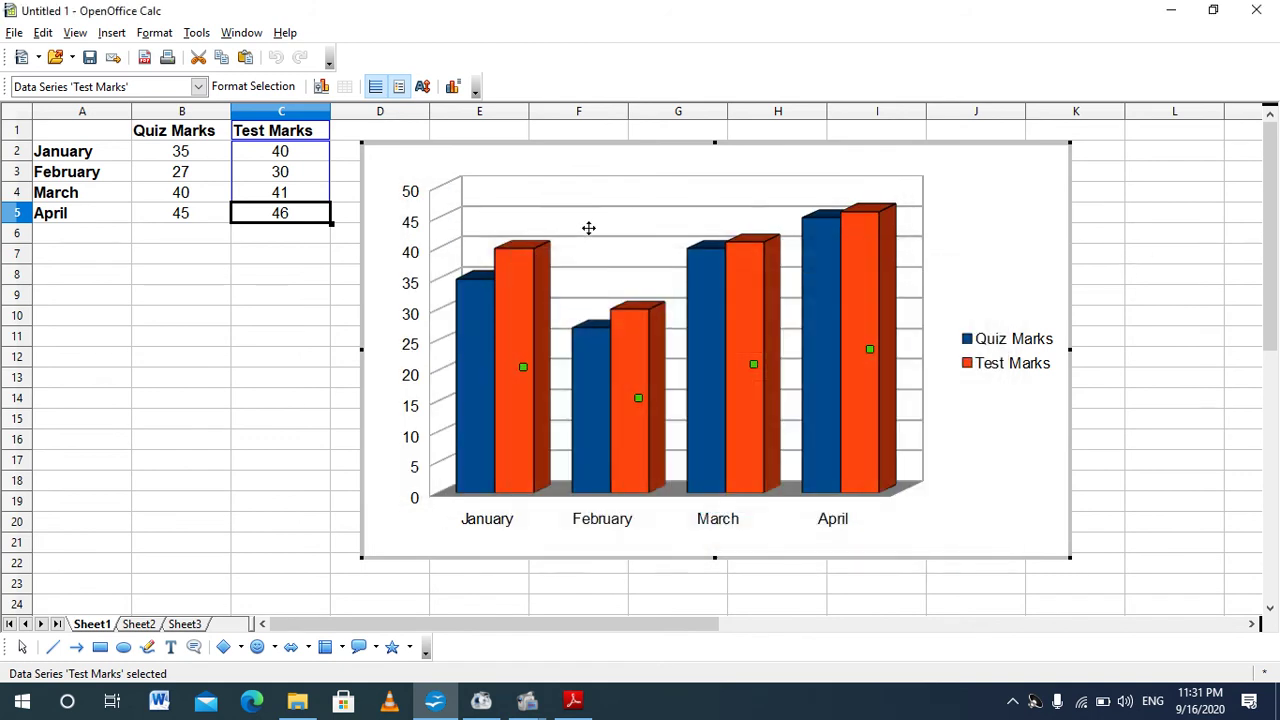
pyautogui.rightClick(588, 228)
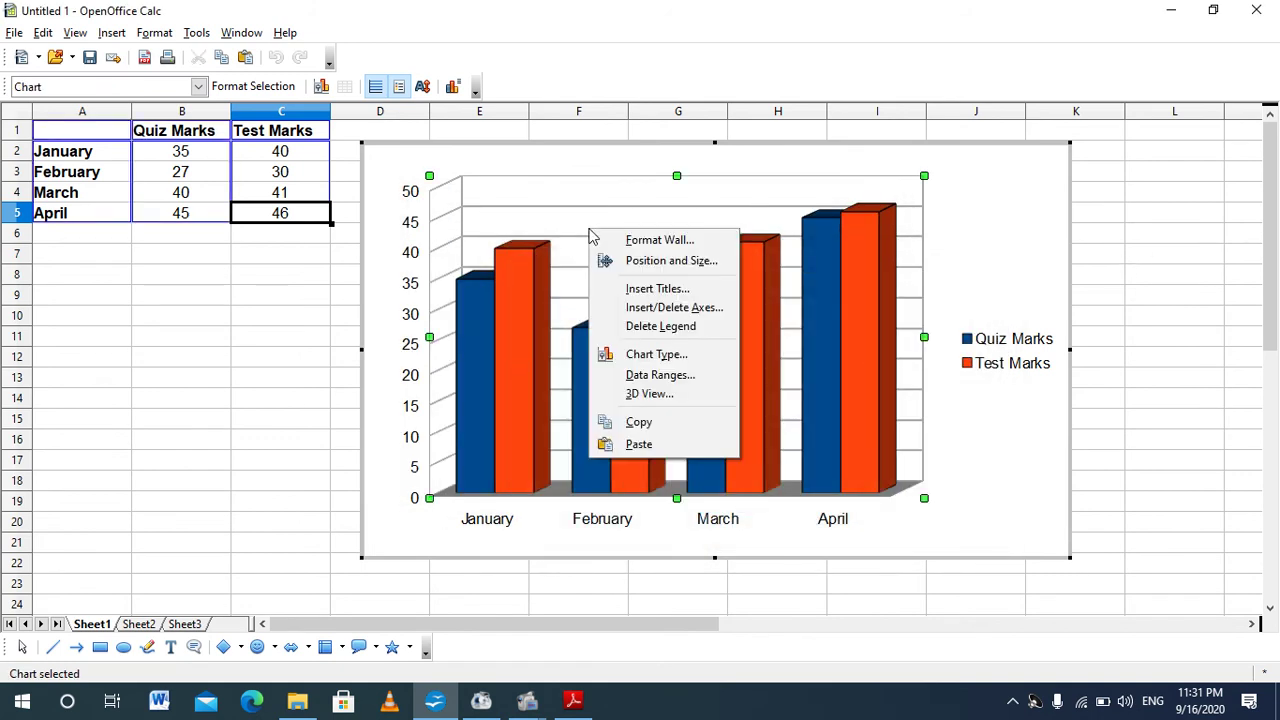
pyautogui.click(655, 378)
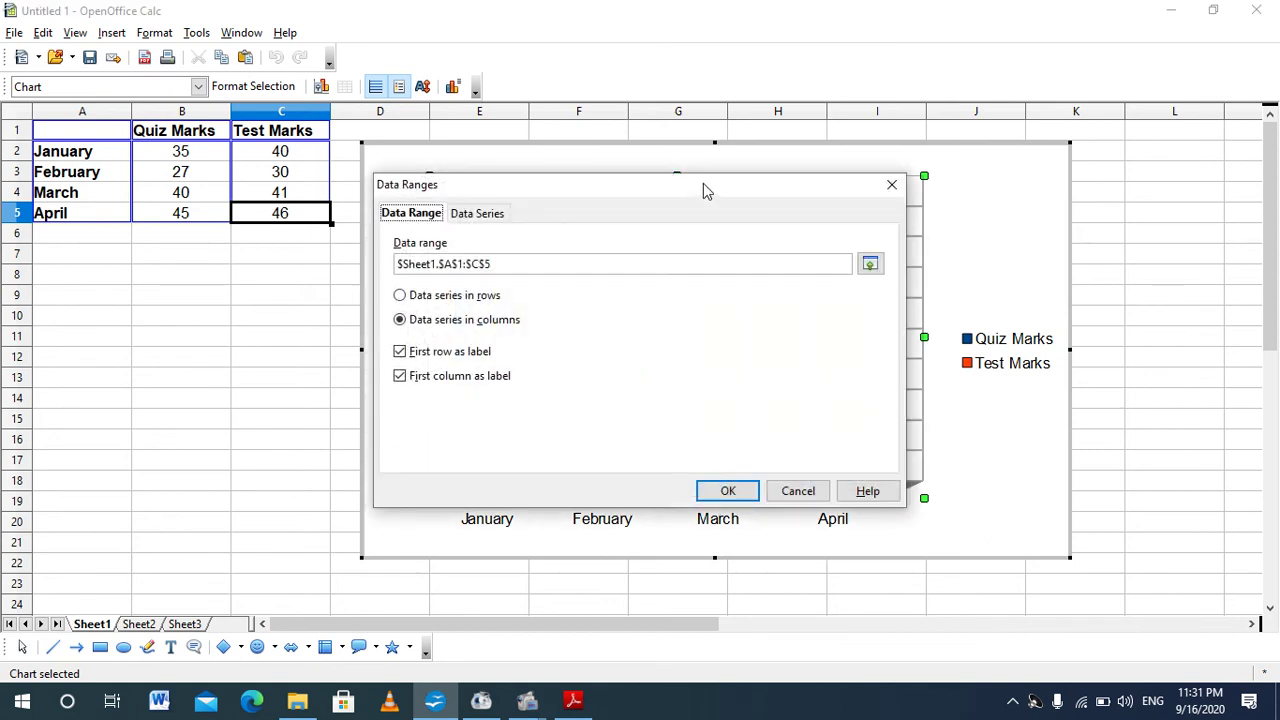
pyautogui.moveTo(682, 197); pyautogui.dragTo(766, 243)
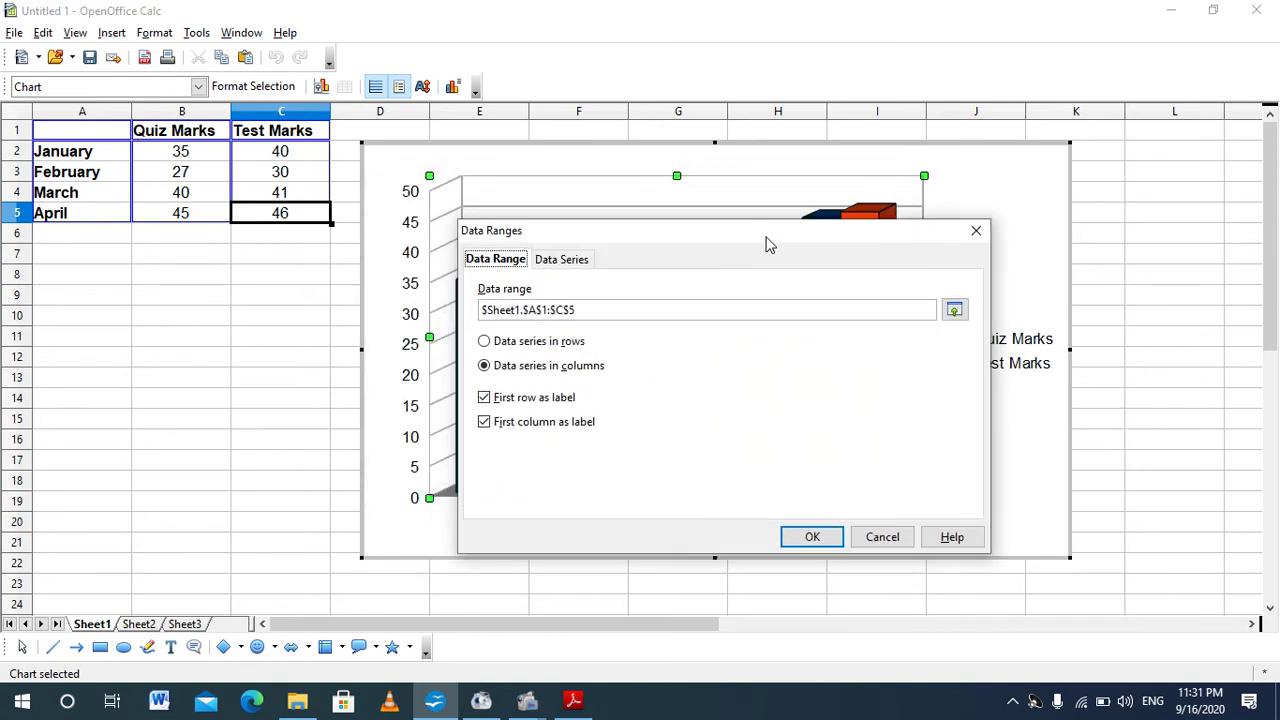
pyautogui.click(976, 232)
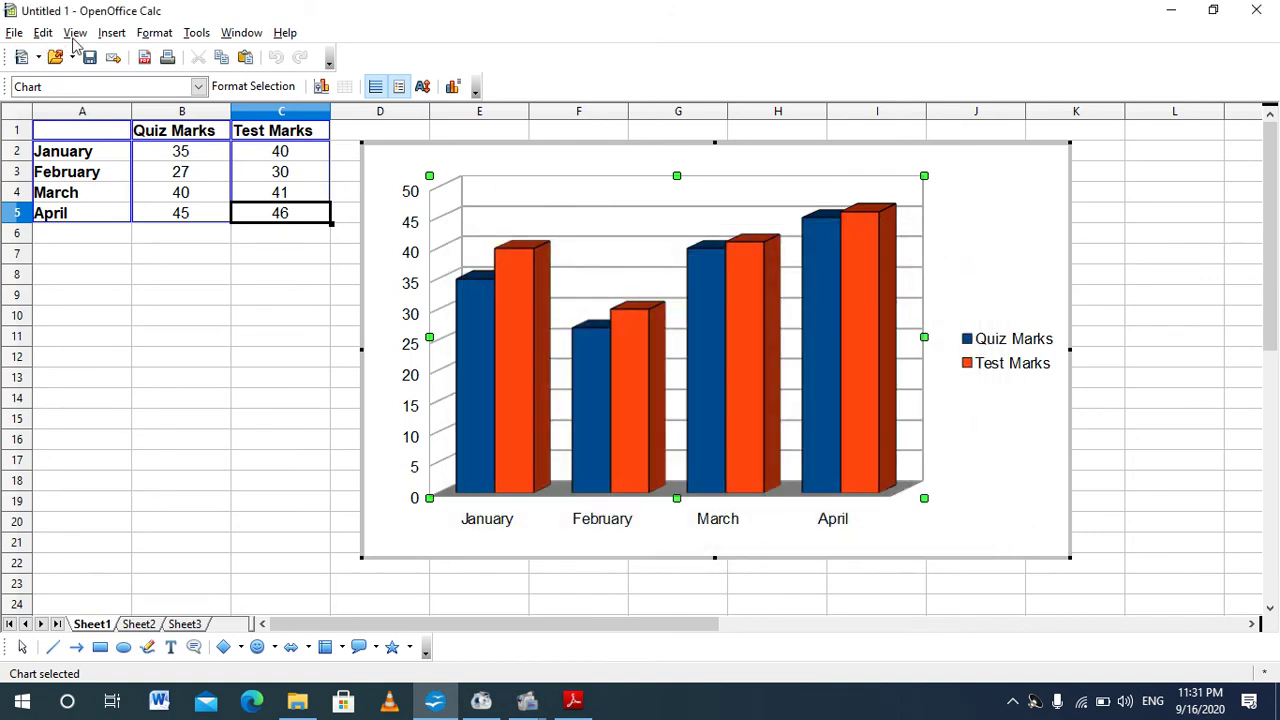
# - Start a new chart from the marks table in cells A1:C5, leaving the default column type
pyautogui.click(123, 177)
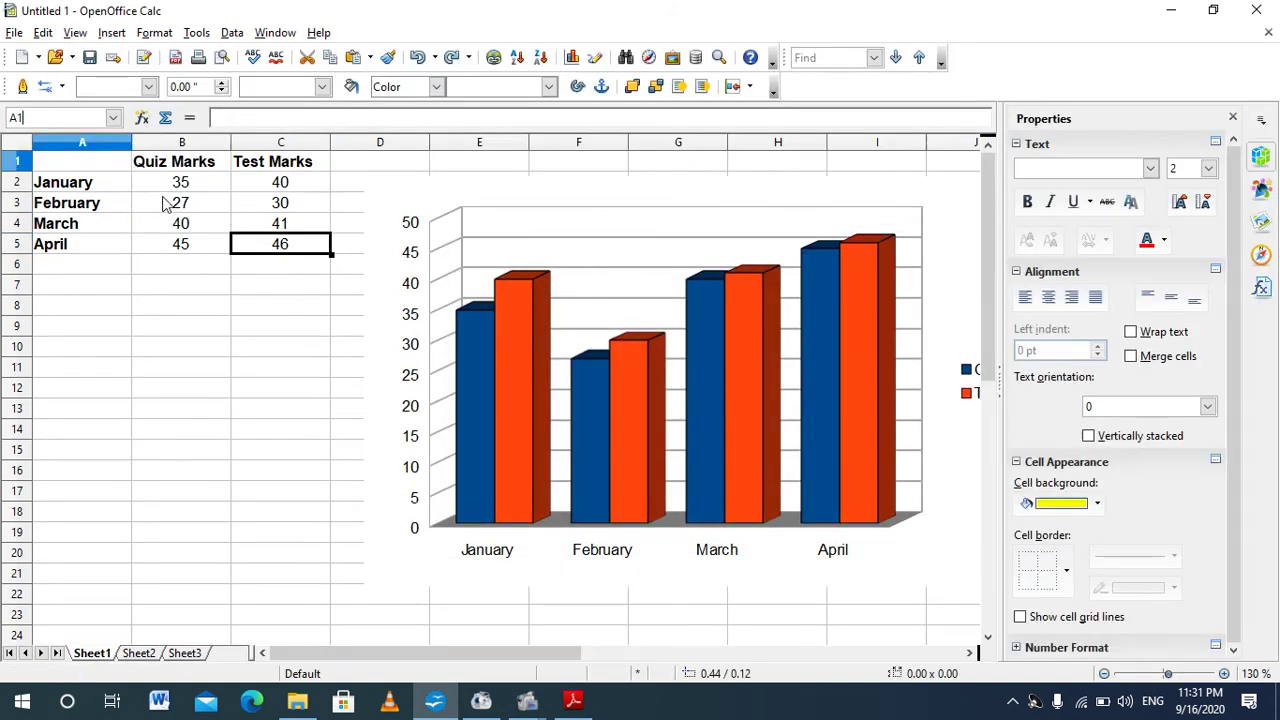
pyautogui.moveTo(85, 161); pyautogui.dragTo(307, 260)
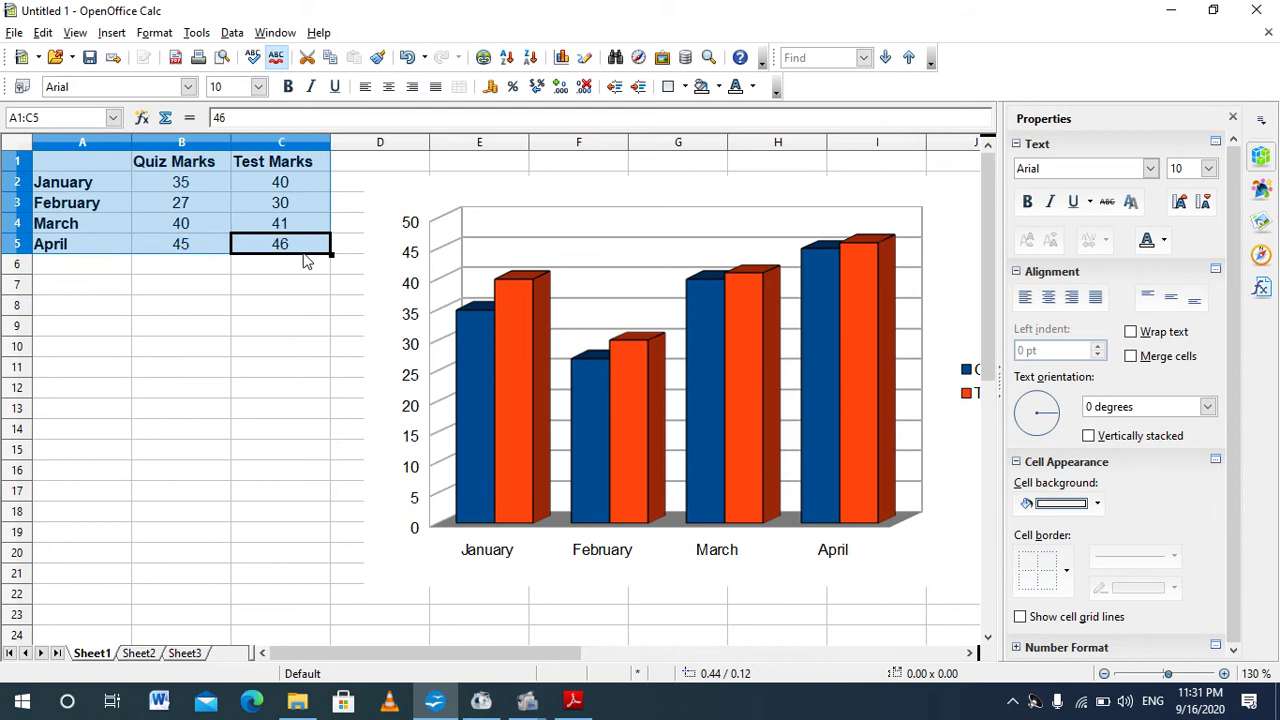
pyautogui.click(111, 32)
pyautogui.click(152, 420)
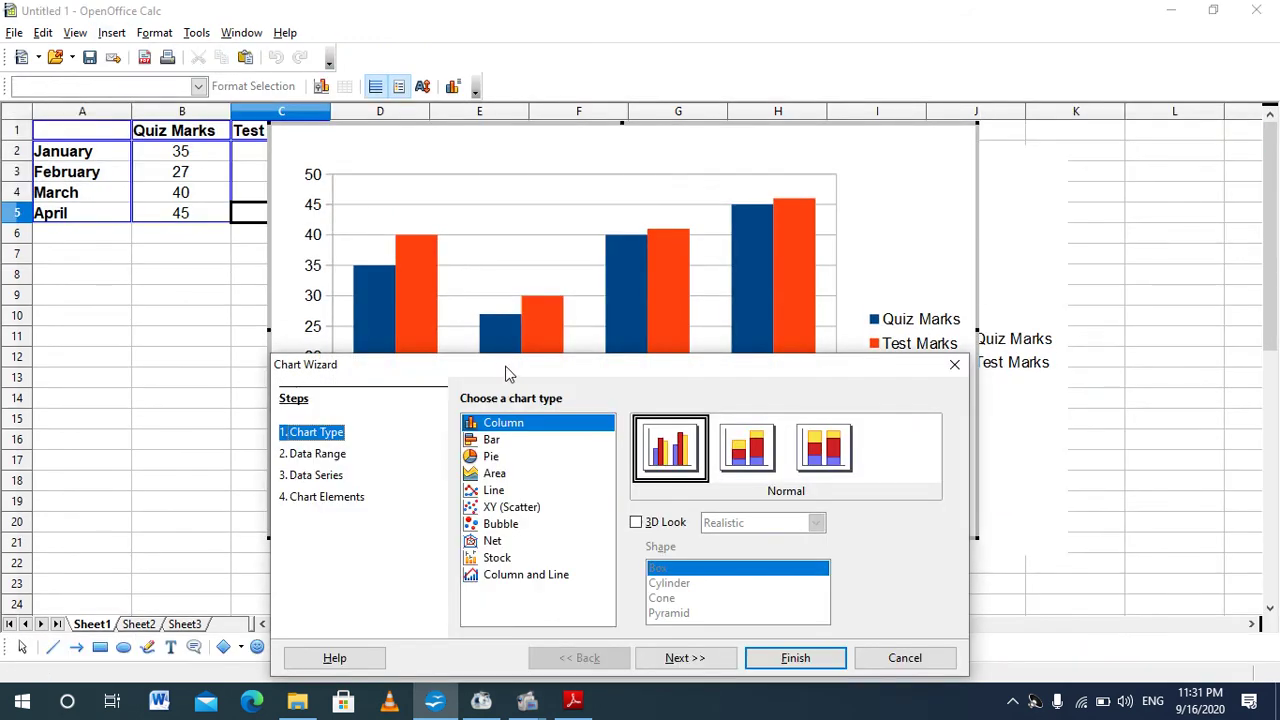
pyautogui.moveTo(506, 373); pyautogui.dragTo(531, 177)
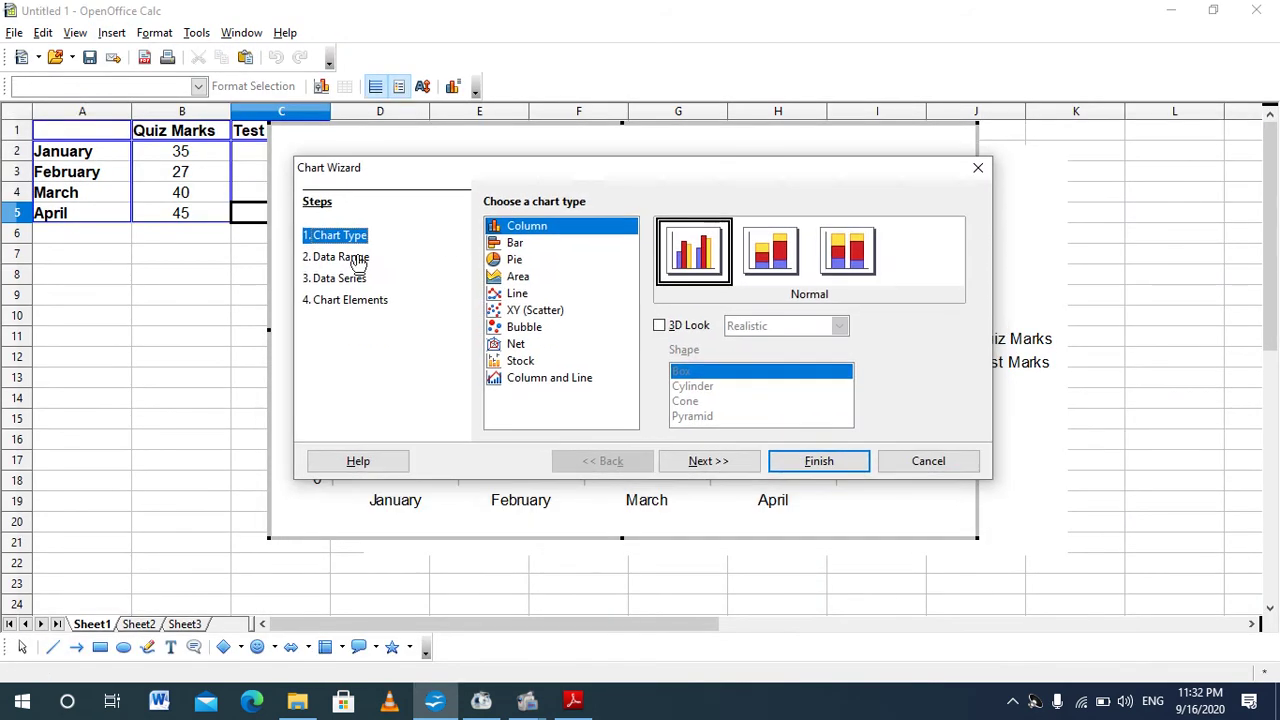
# - Try the empty cells A9:B14 as the chart's data range and check the resulting data series
pyautogui.click(350, 260)
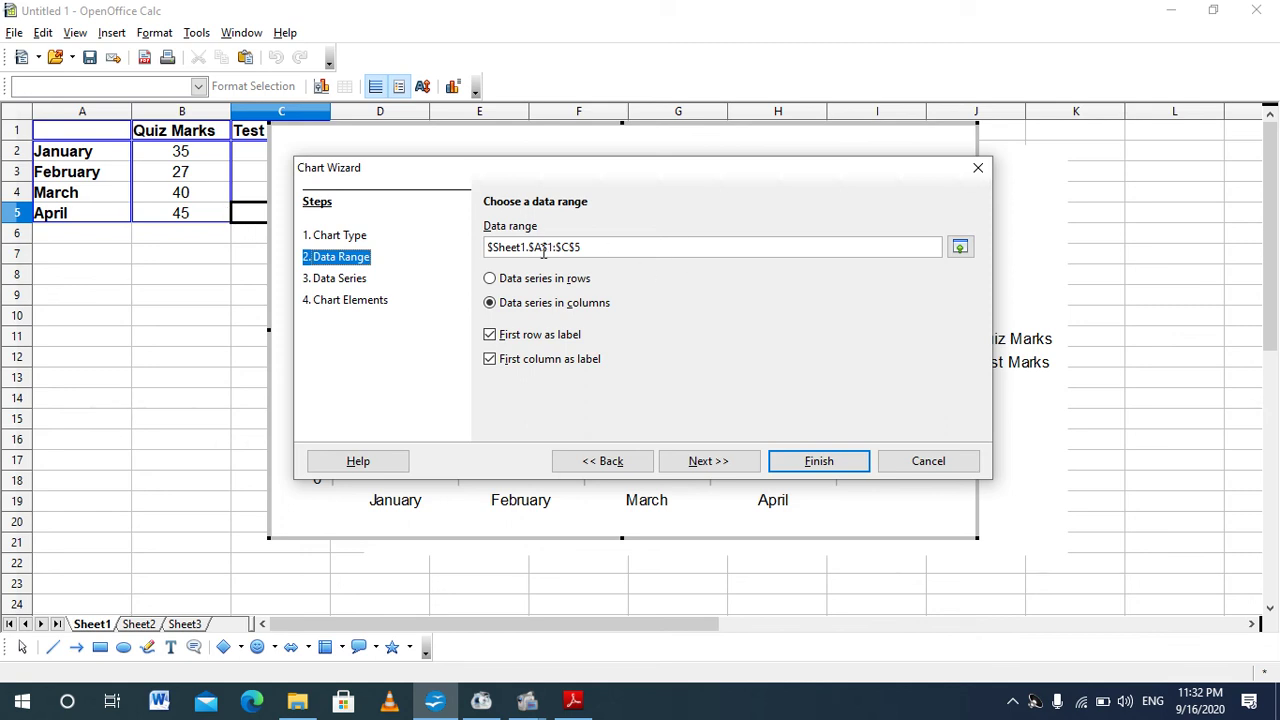
pyautogui.click(961, 249)
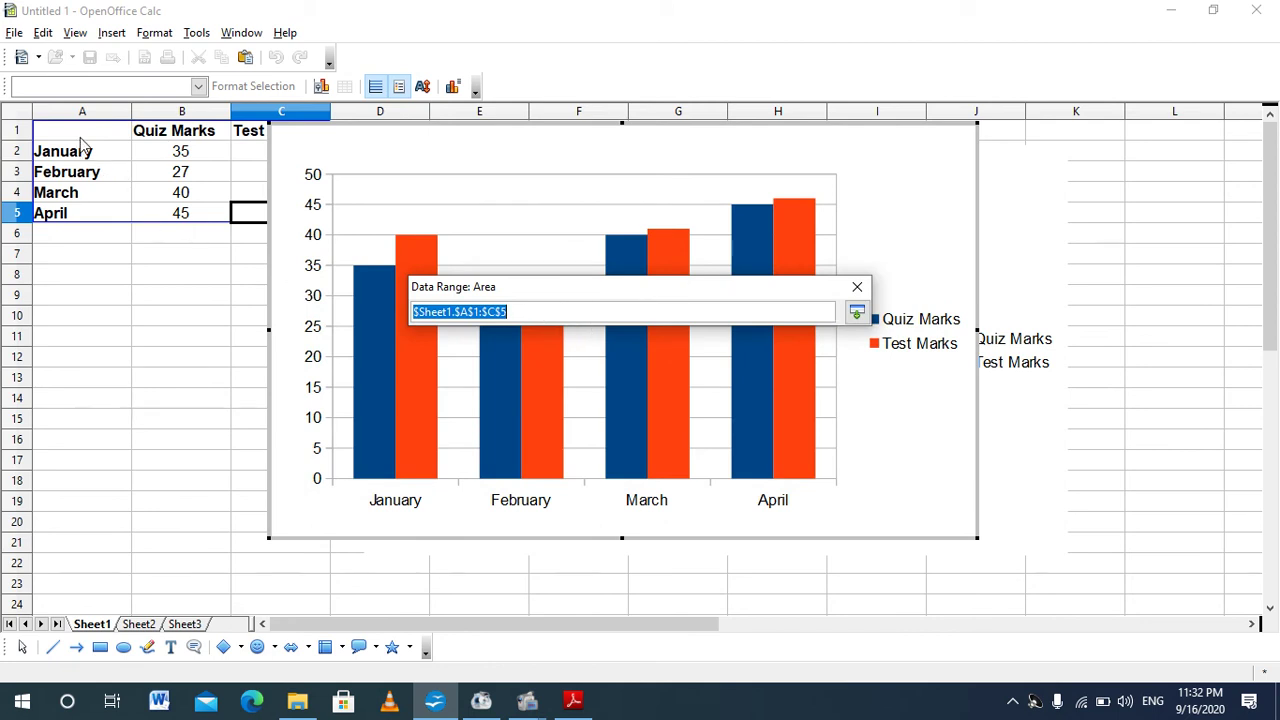
pyautogui.moveTo(50, 292); pyautogui.dragTo(185, 418)
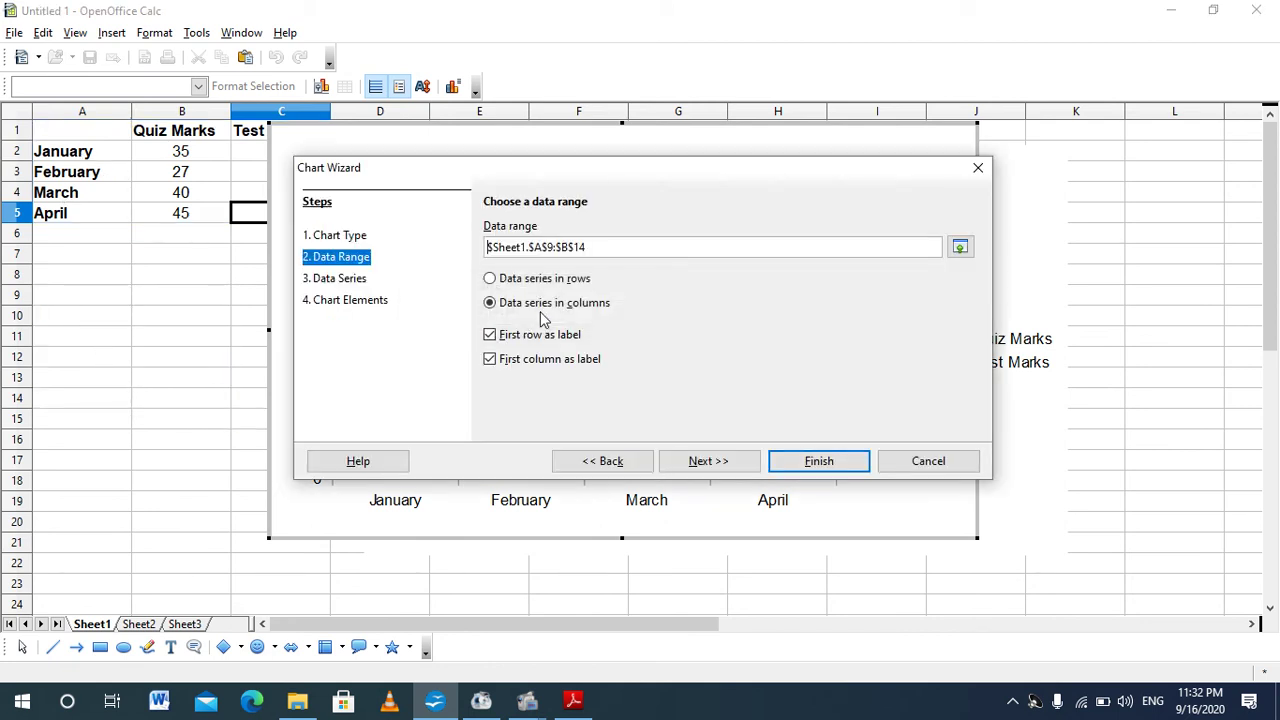
pyautogui.click(340, 279)
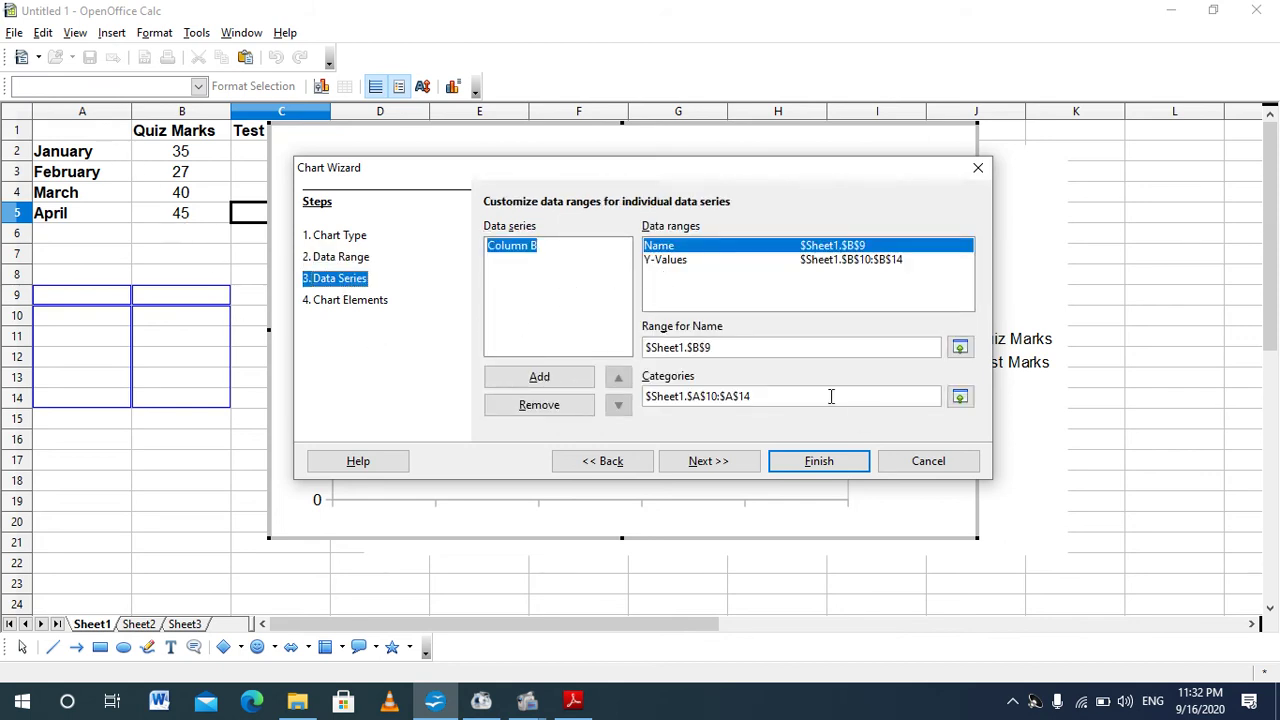
pyautogui.click(633, 468)
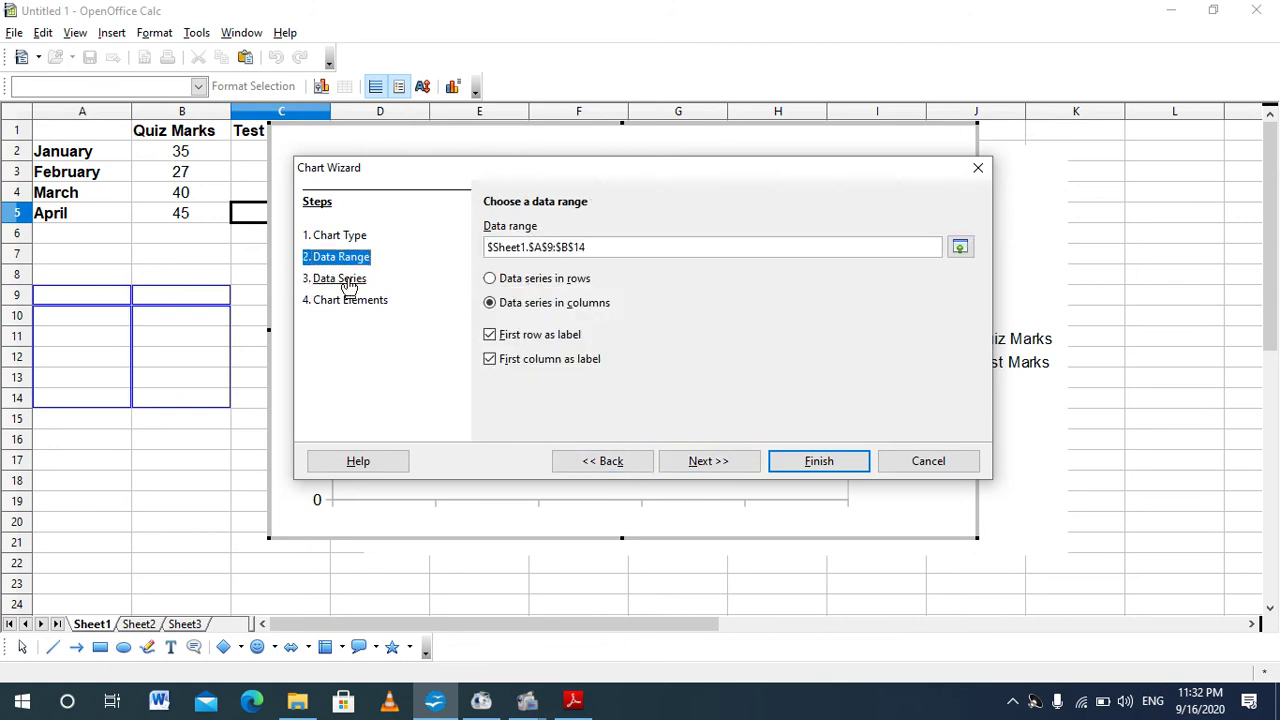
# - Set the chart's data range to A1:C5 with the data series in columns
pyautogui.click(958, 247)
pyautogui.moveTo(70, 135); pyautogui.dragTo(262, 216)
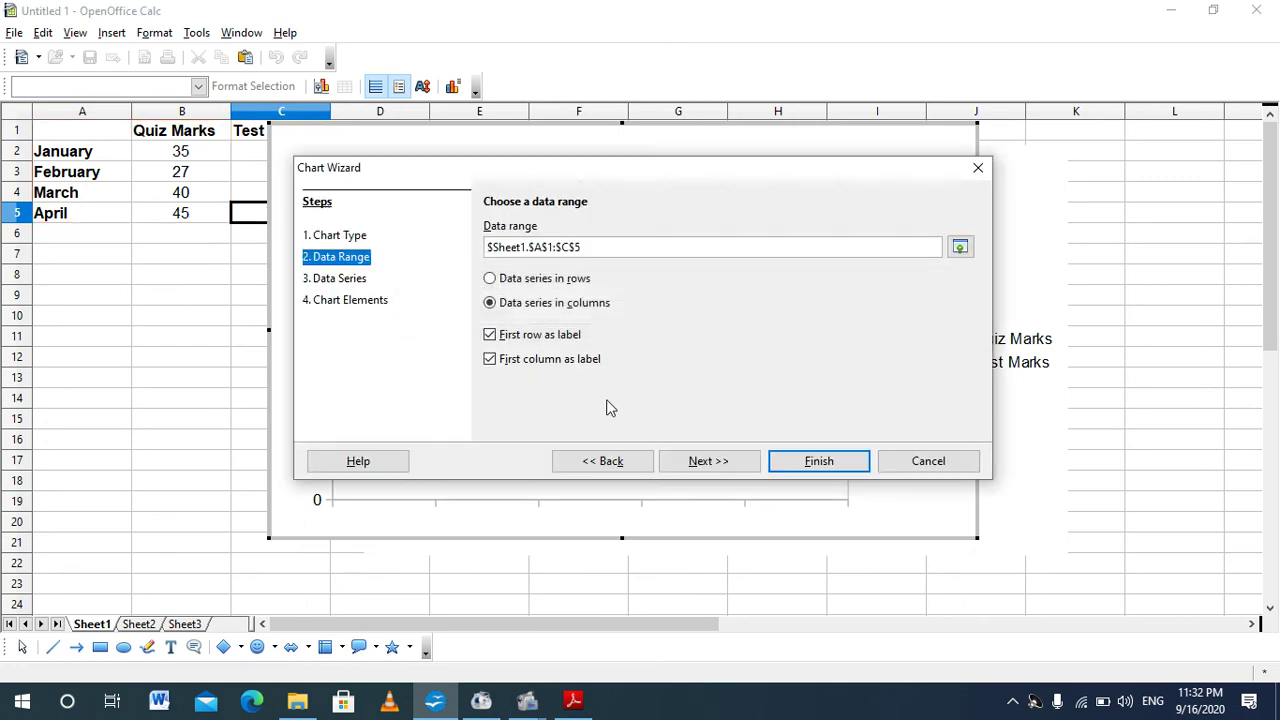
pyautogui.click(588, 285)
pyautogui.click(589, 307)
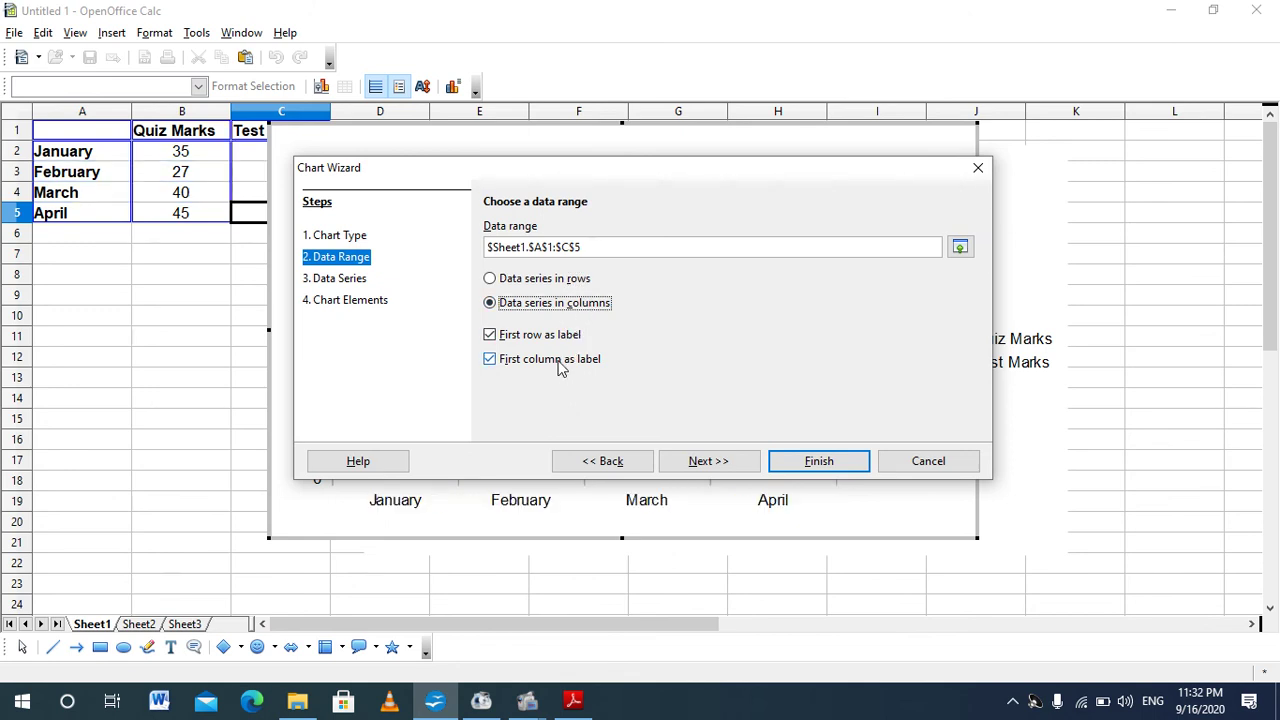
# - Examine the name and value ranges of the Quiz Marks and Test Marks data series
pyautogui.click(352, 280)
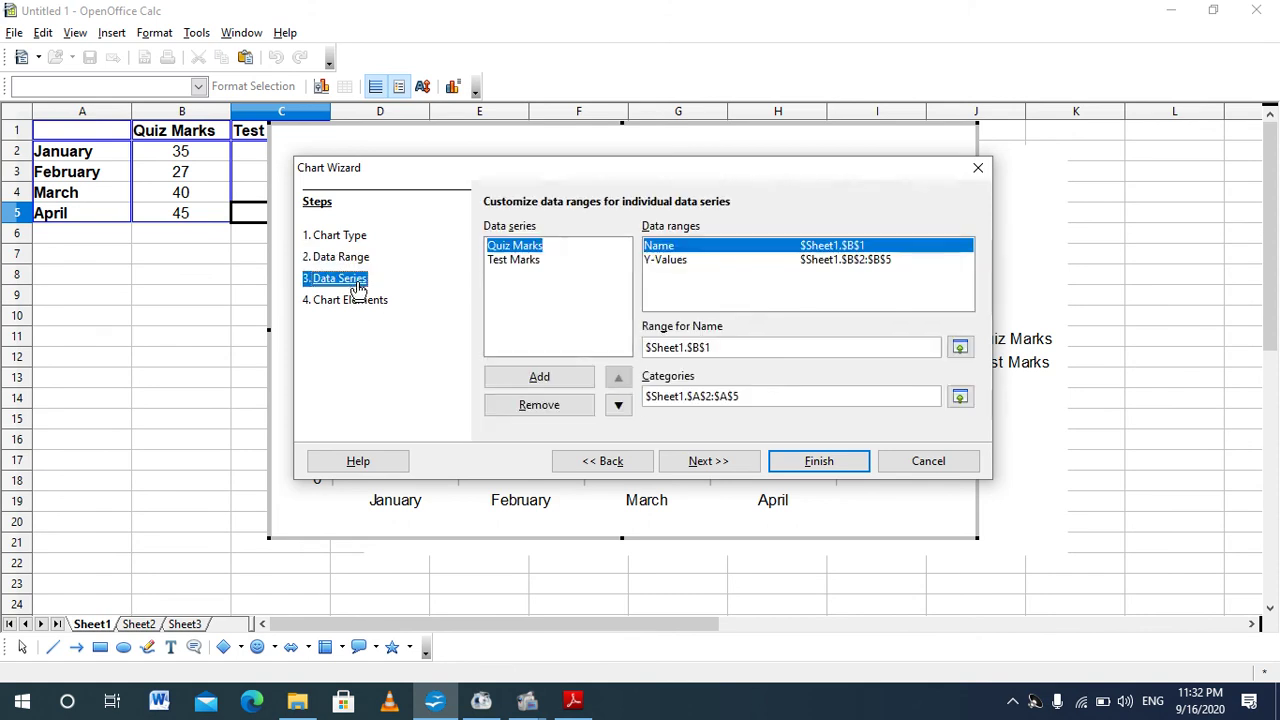
pyautogui.click(677, 250)
pyautogui.click(516, 262)
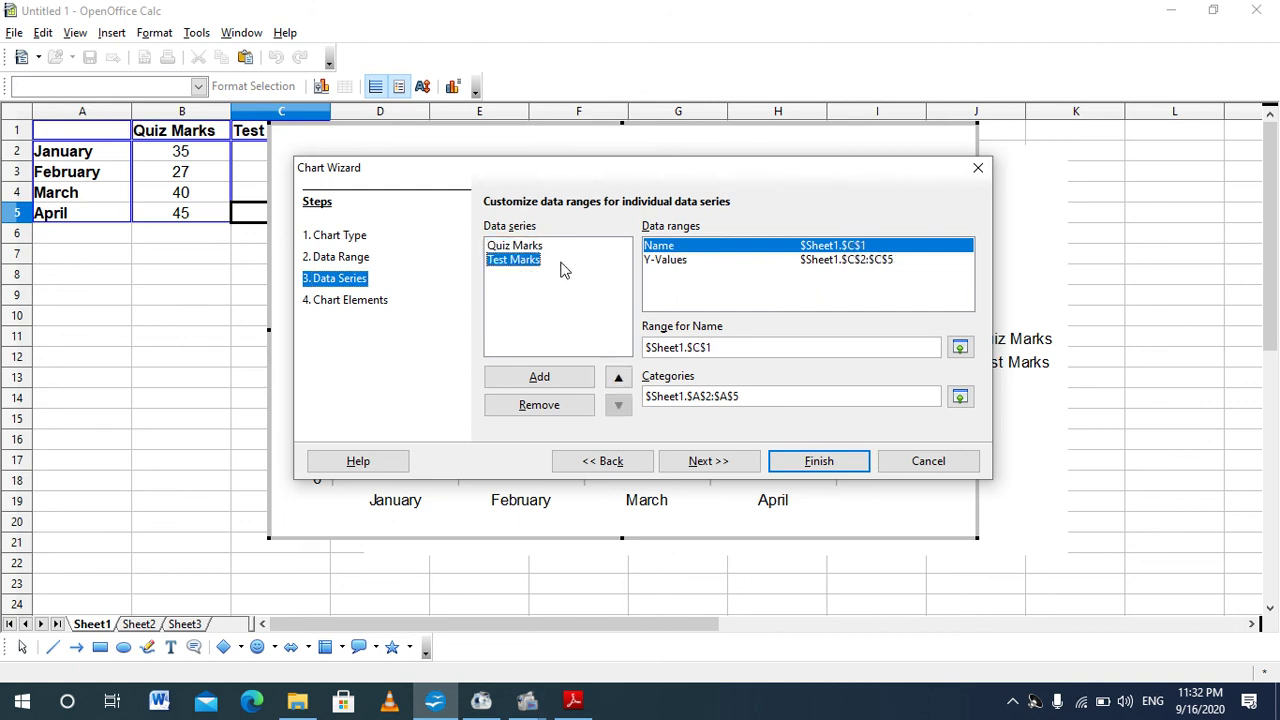
pyautogui.click(516, 246)
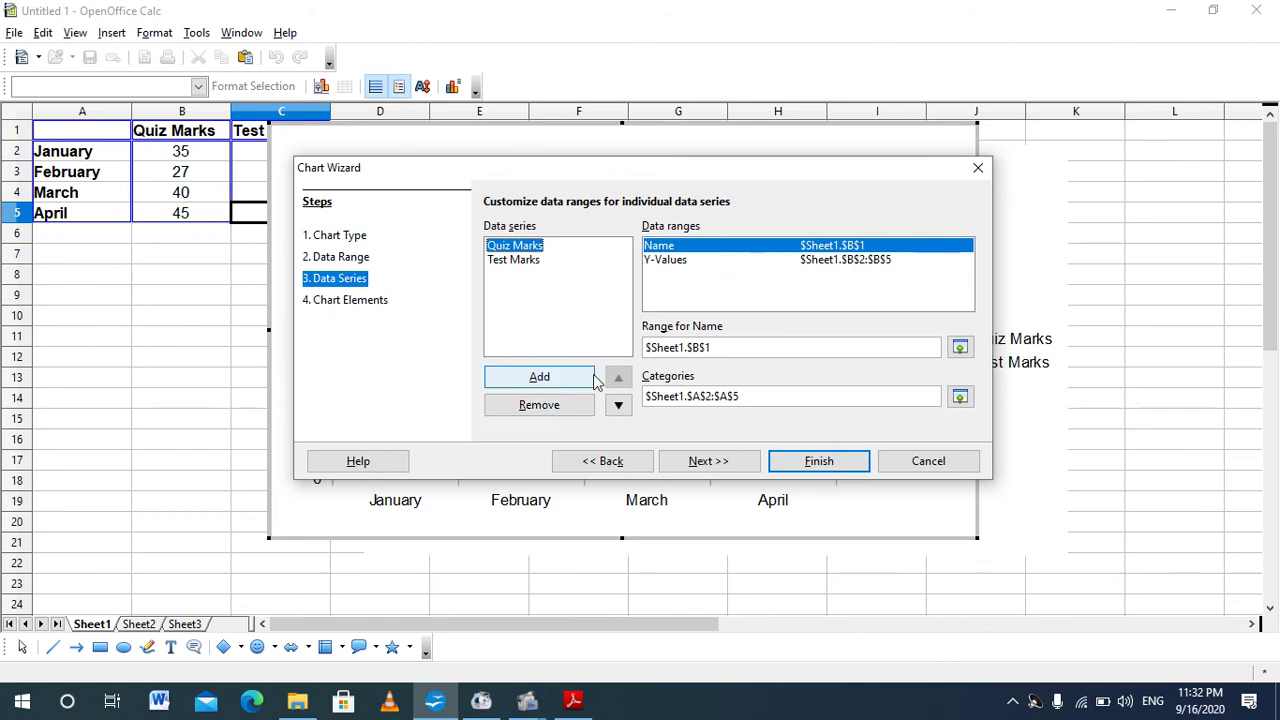
# - Turn on the X axis grid in the chart elements settings
pyautogui.click(358, 310)
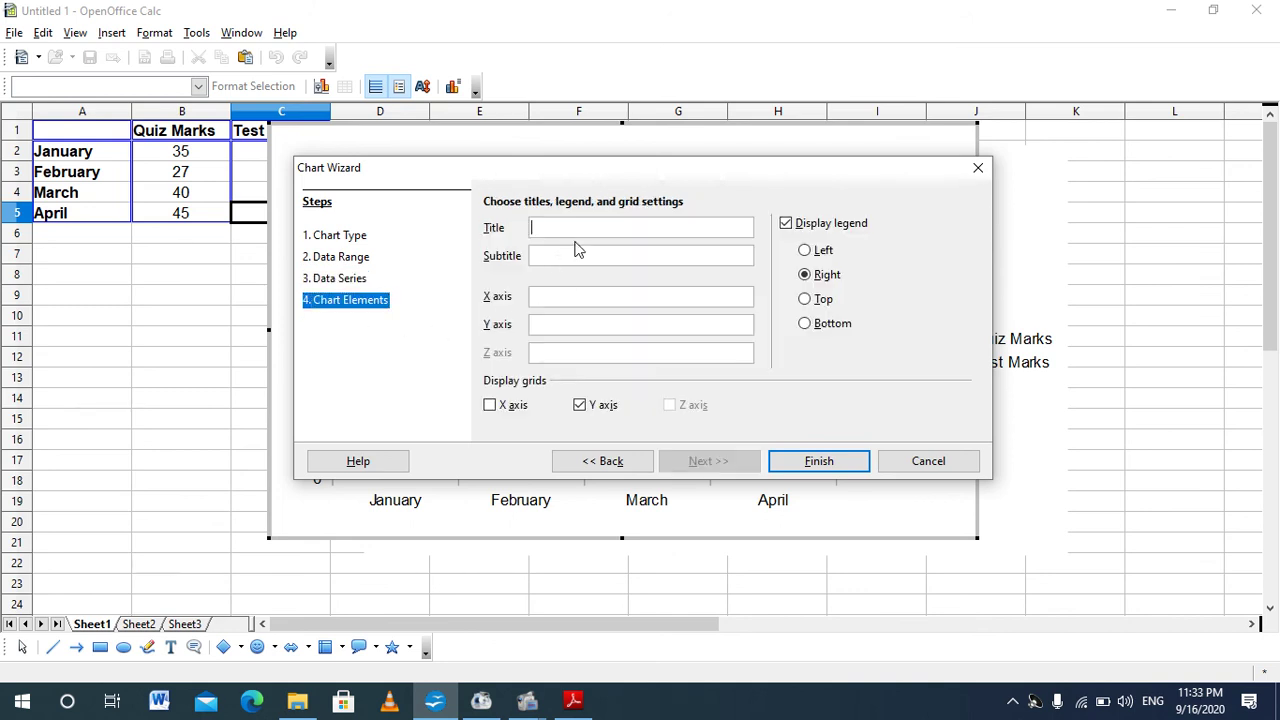
pyautogui.moveTo(514, 165); pyautogui.dragTo(555, 174)
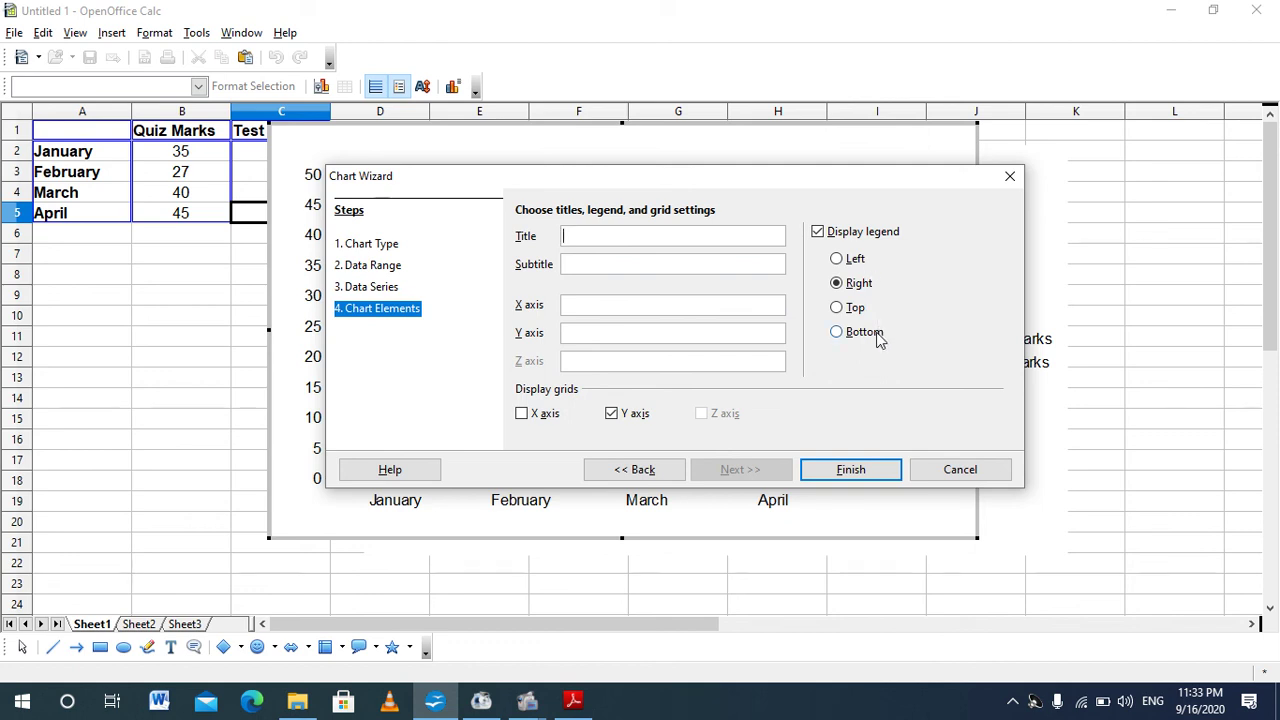
pyautogui.click(522, 416)
pyautogui.click(522, 416)
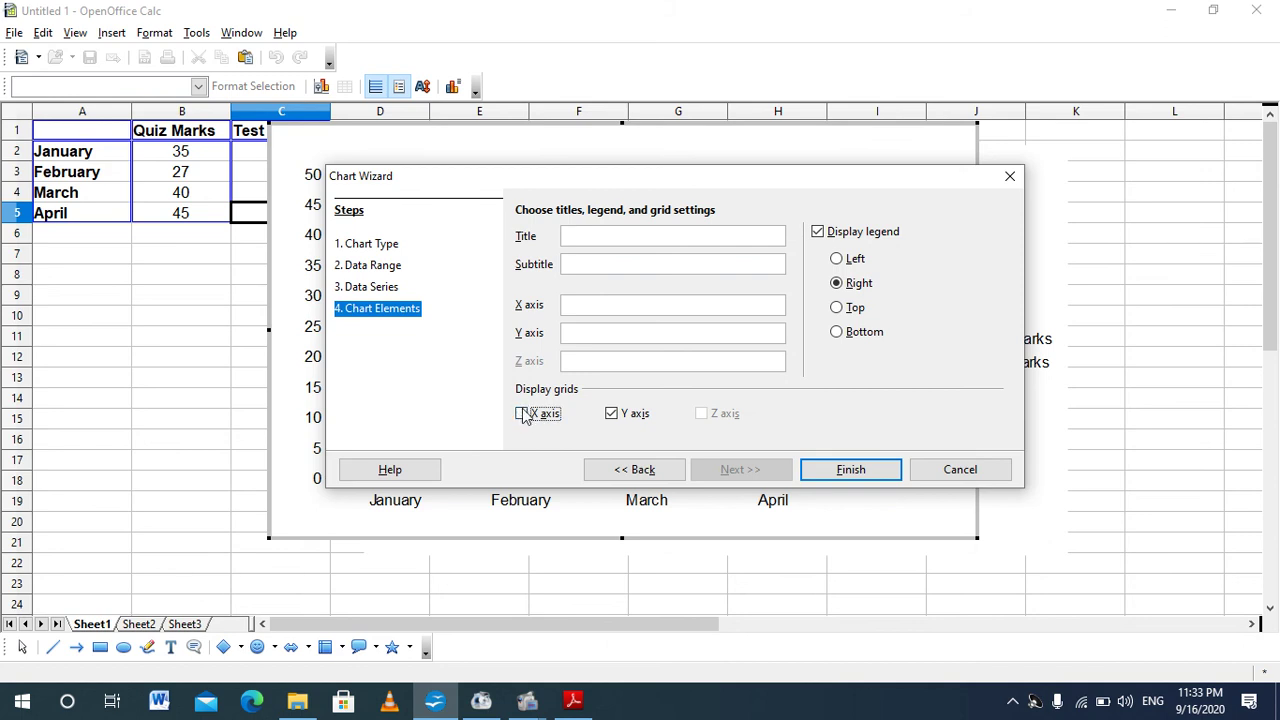
# - Title the chart "MyPerformance" with subtitle "Year :2019", and label the X axis "Month" and the Y axis "Marks"
pyautogui.click(593, 236)
pyautogui.write('MyPerformance')
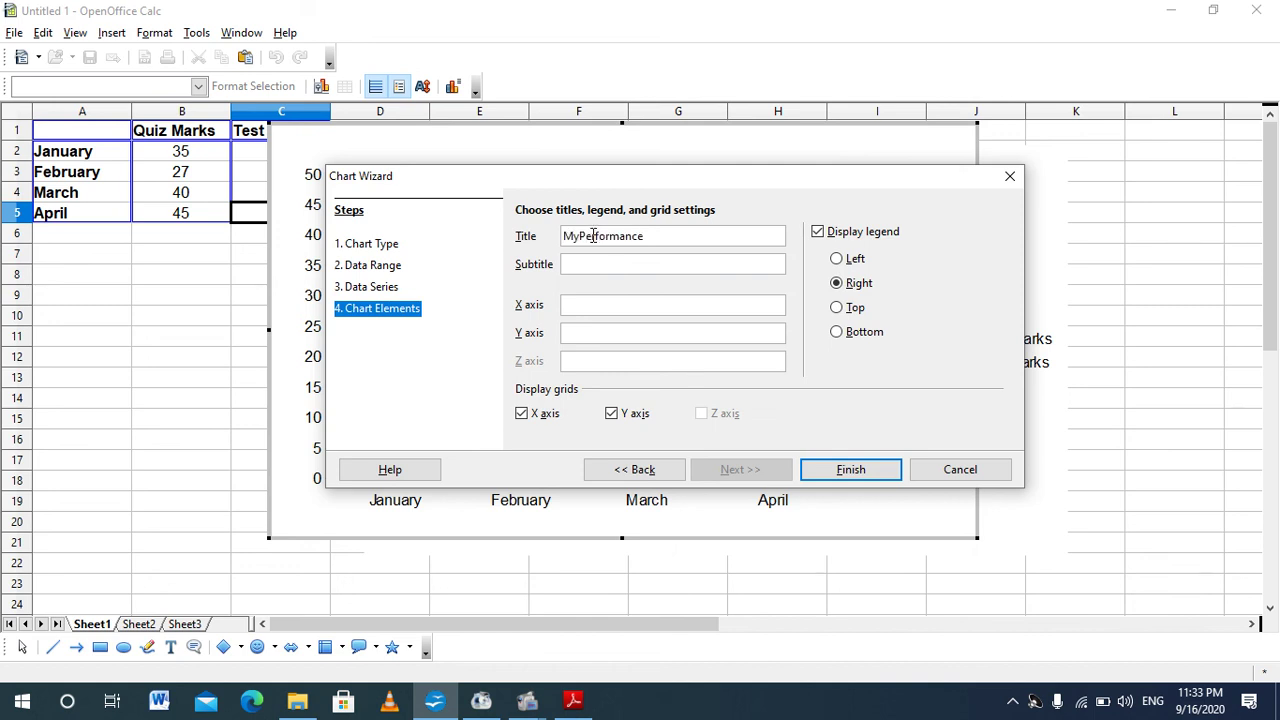
pyautogui.press('BackSpace')
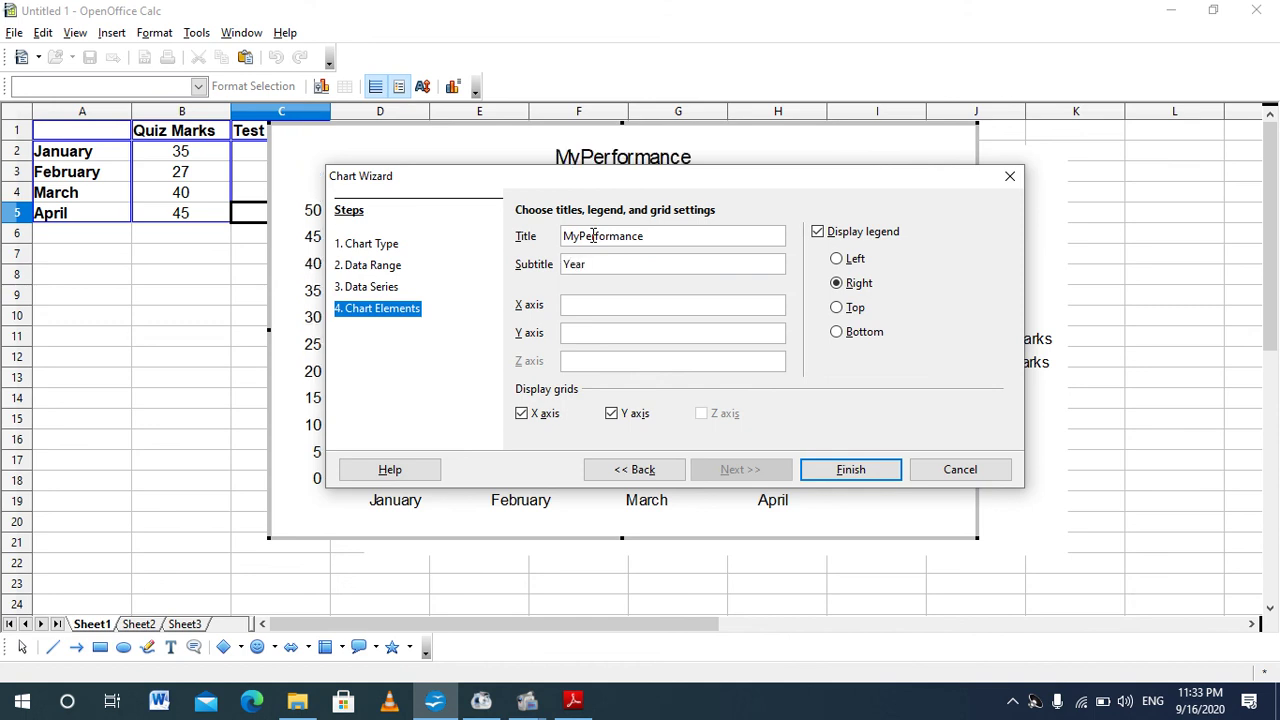
pyautogui.write('Year :2019')
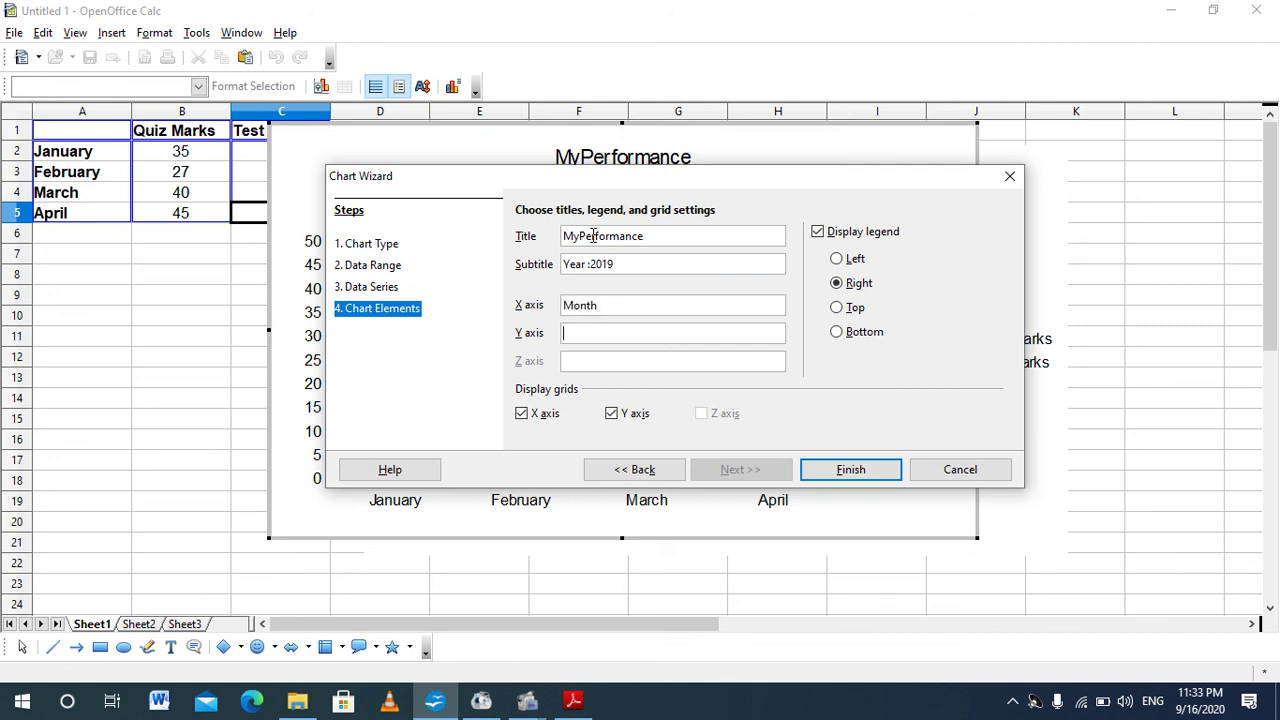
pyautogui.write('Marks')
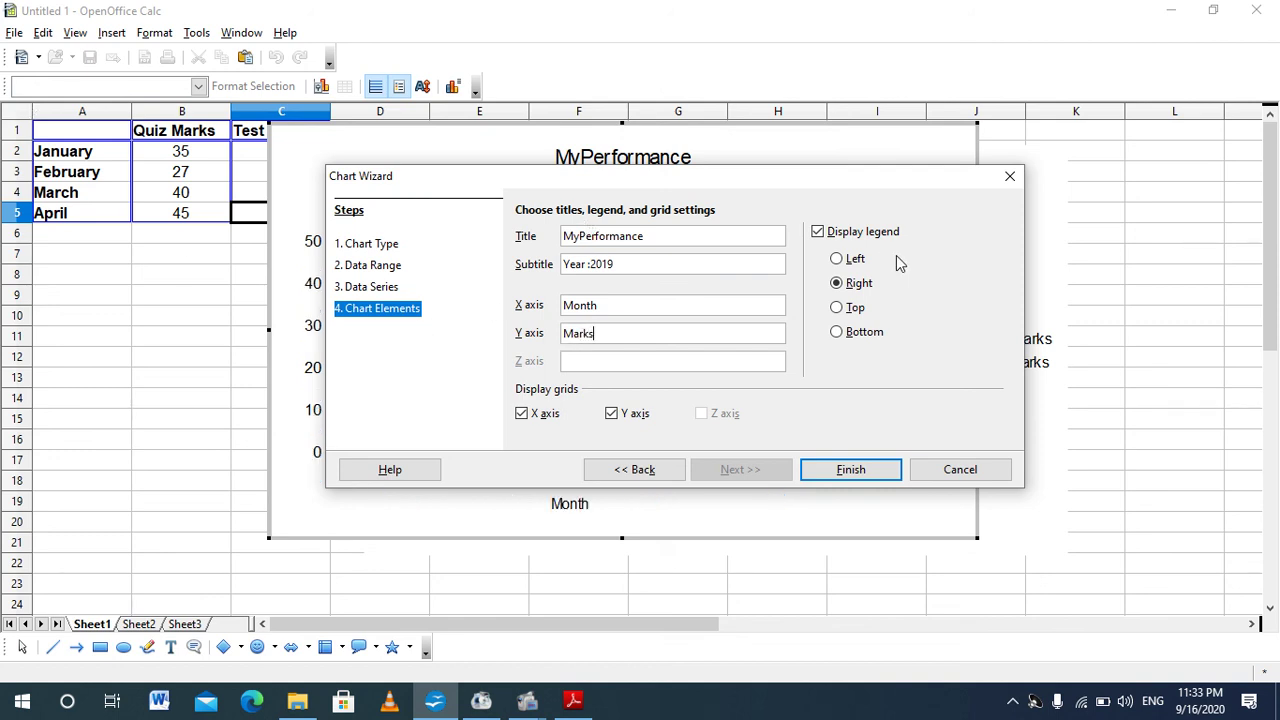
# - Try the legend on the left and hidden, keep it displayed with the Right option, and create the chart
pyautogui.click(851, 259)
pyautogui.click(856, 283)
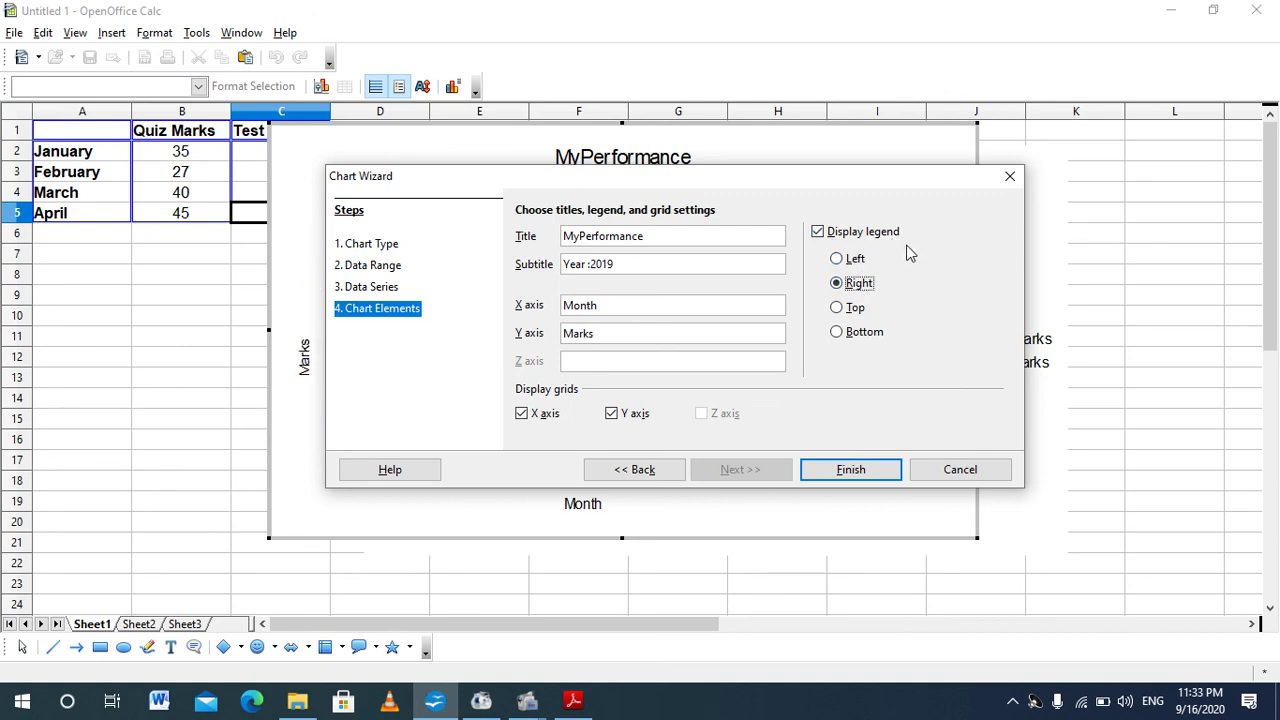
pyautogui.click(891, 236)
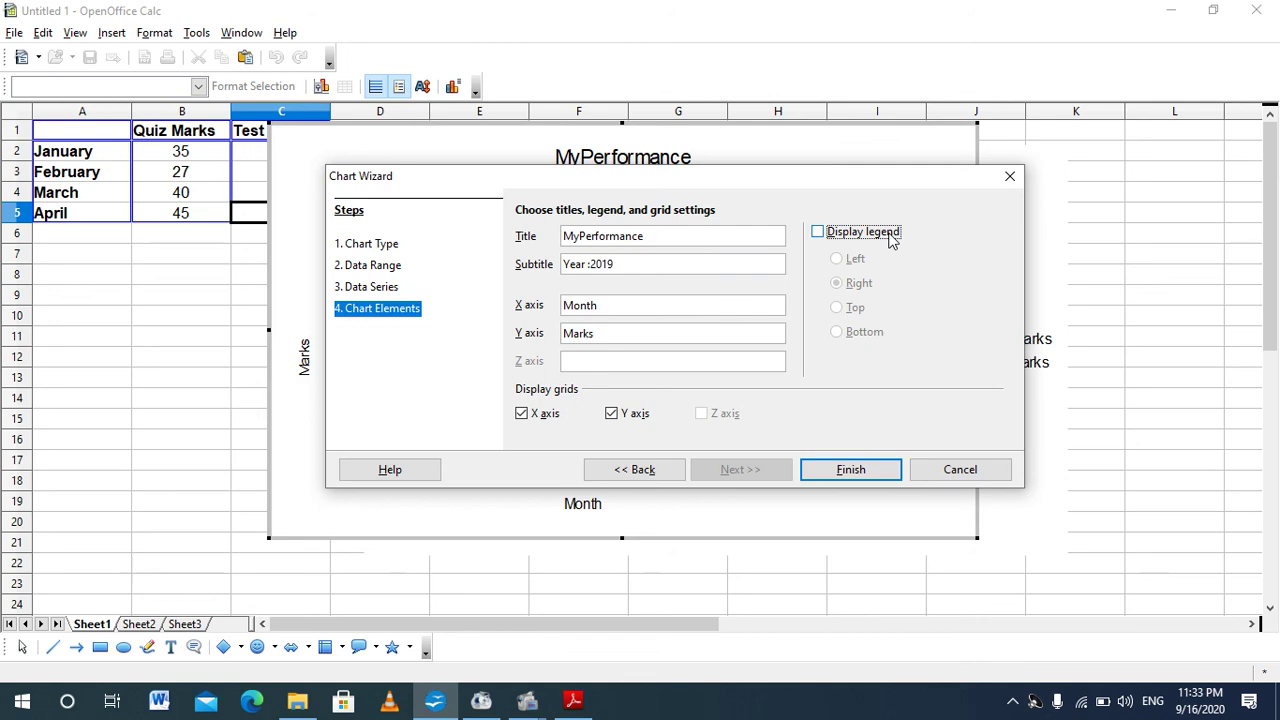
pyautogui.click(891, 236)
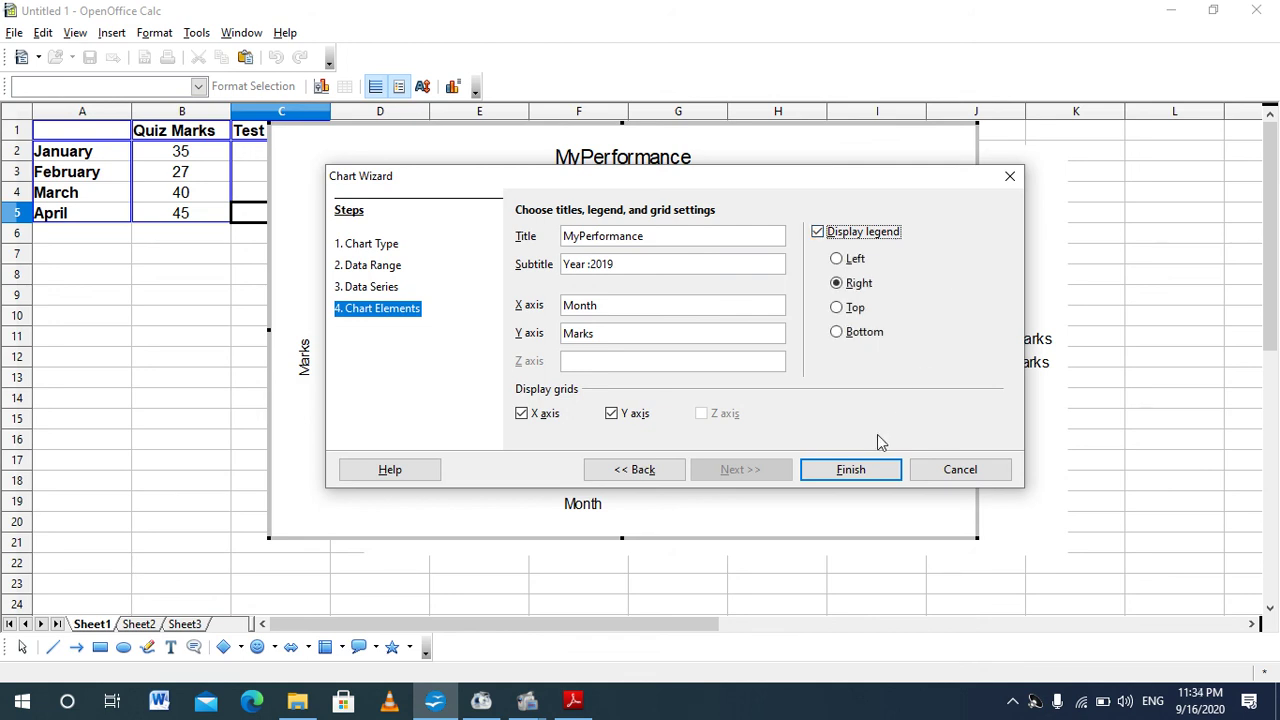
pyautogui.click(851, 470)
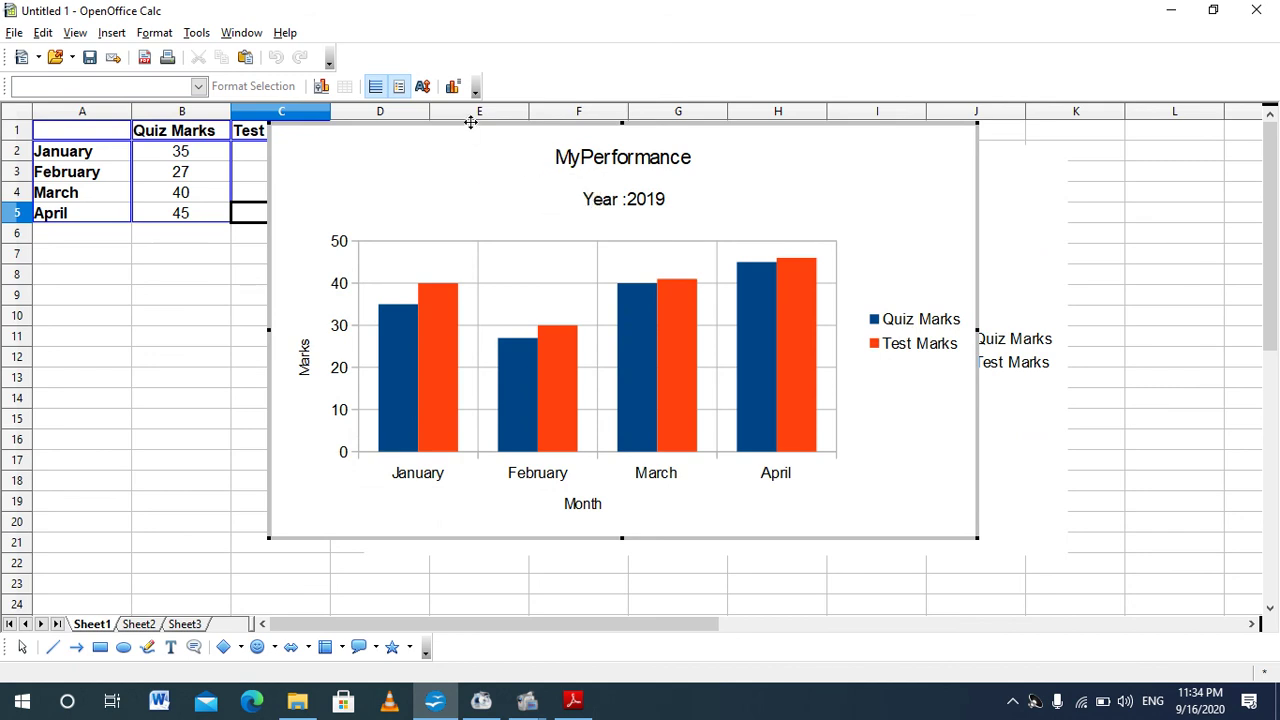
# - Delete the earlier 3D chart and move the MyPerformance chart below the marks table, to about 0.71" horizontal and 1.54" vertical
pyautogui.moveTo(471, 120); pyautogui.dragTo(480, 258)
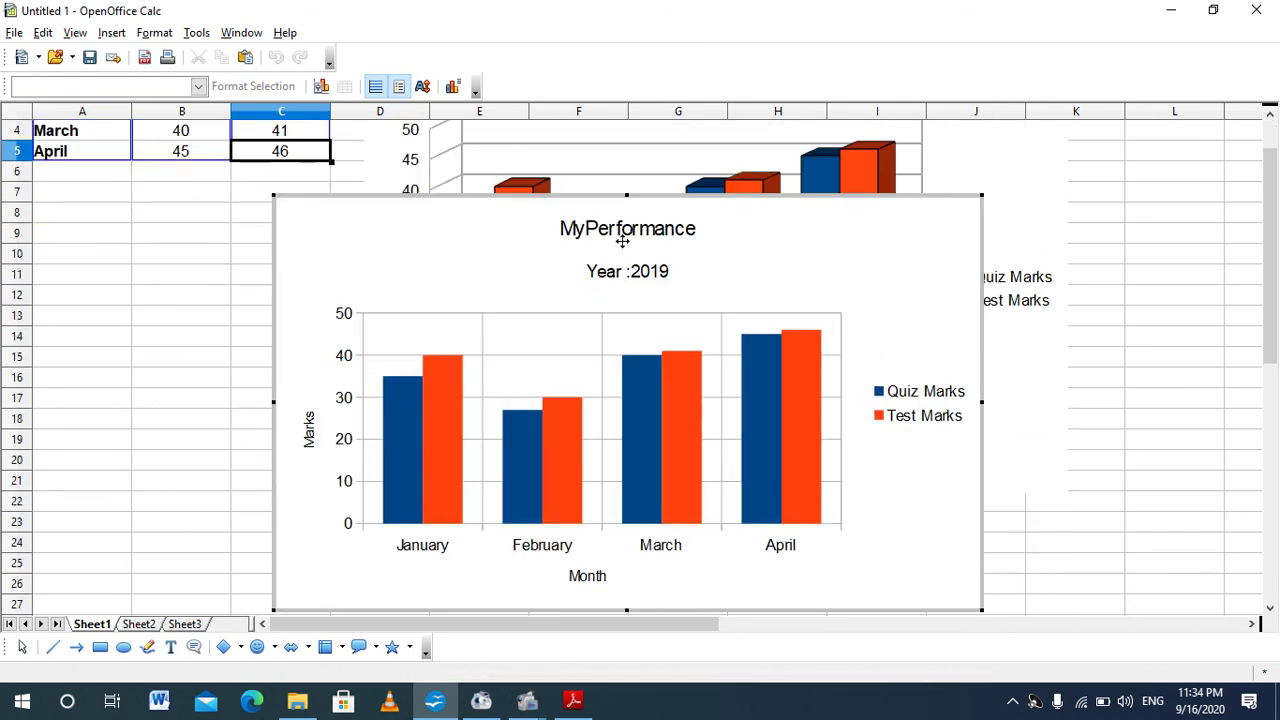
pyautogui.press('Escape')
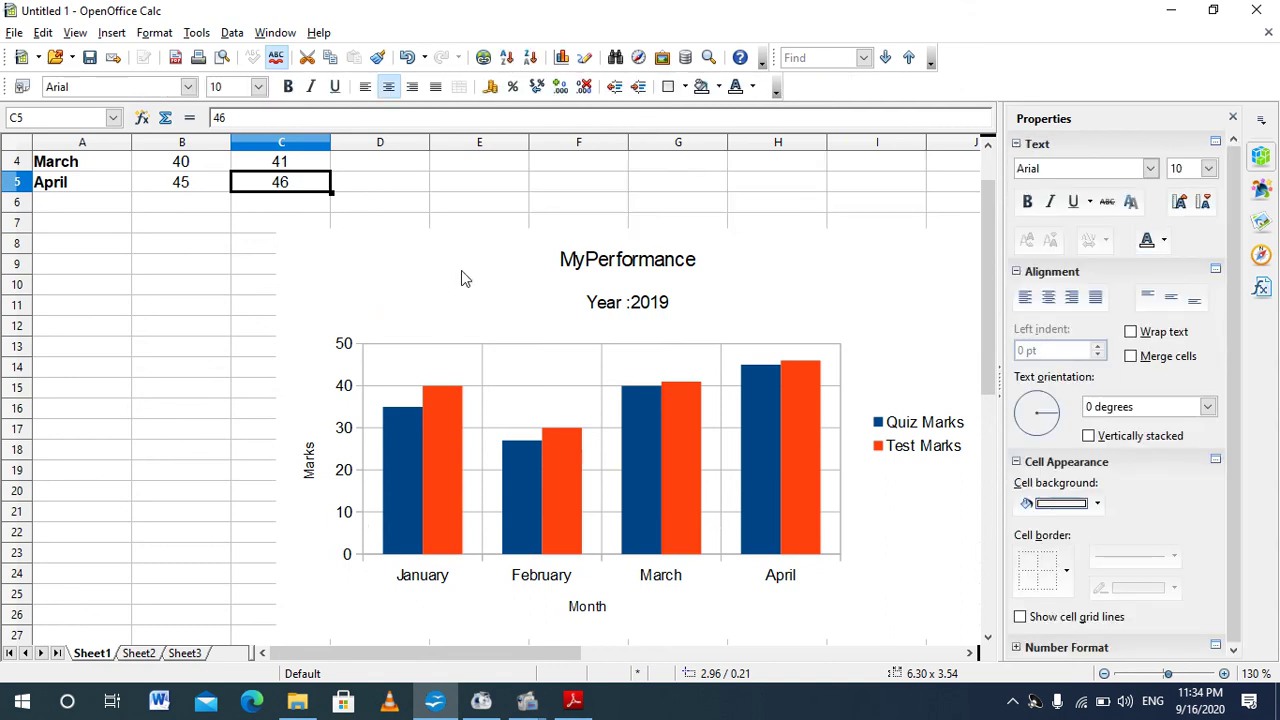
pyautogui.moveTo(409, 278); pyautogui.dragTo(267, 251)
pyautogui.scroll(-1, 443, 246)
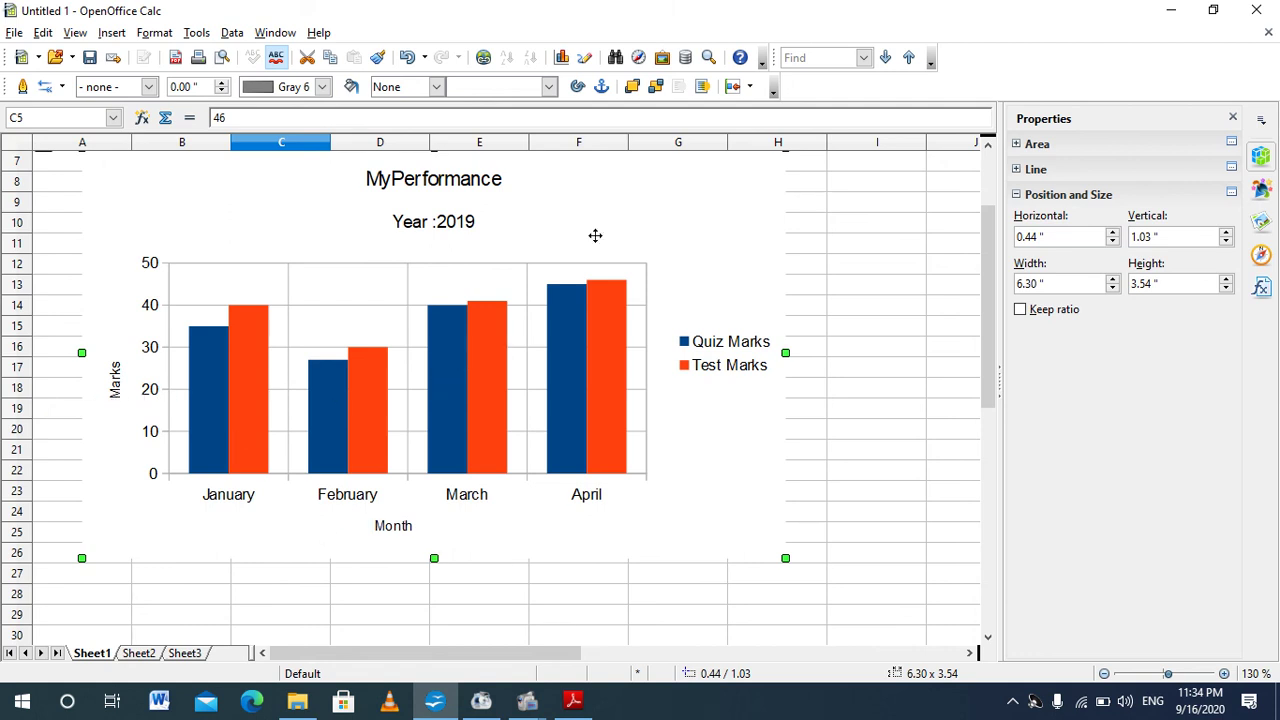
pyautogui.moveTo(594, 213); pyautogui.dragTo(624, 267)
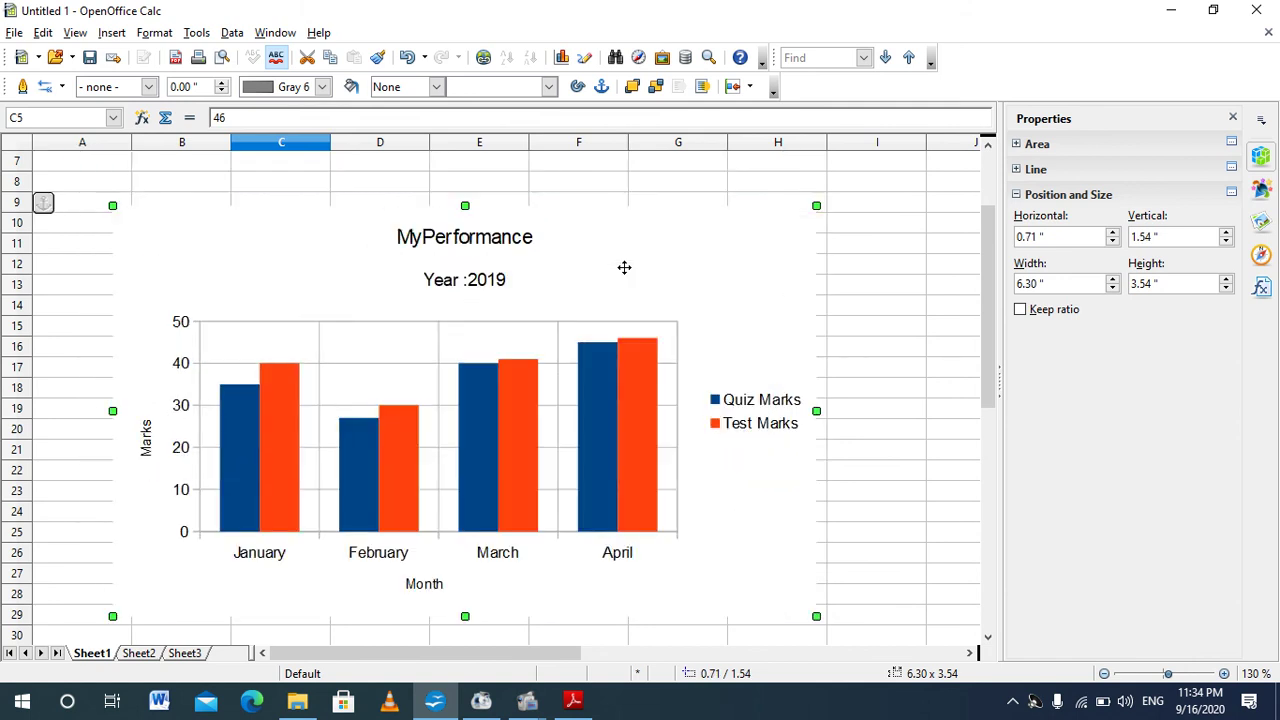